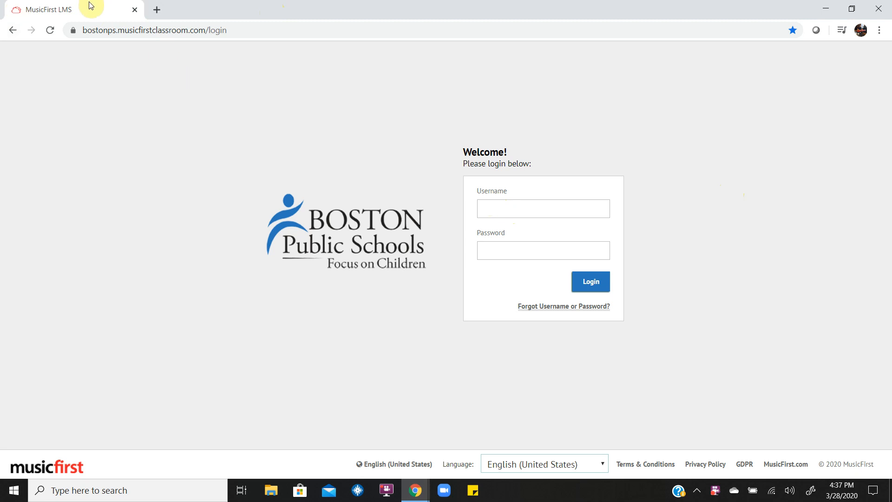
Log in with the student username and password, then open the CHS Music A Block class.
left_click(508, 203)
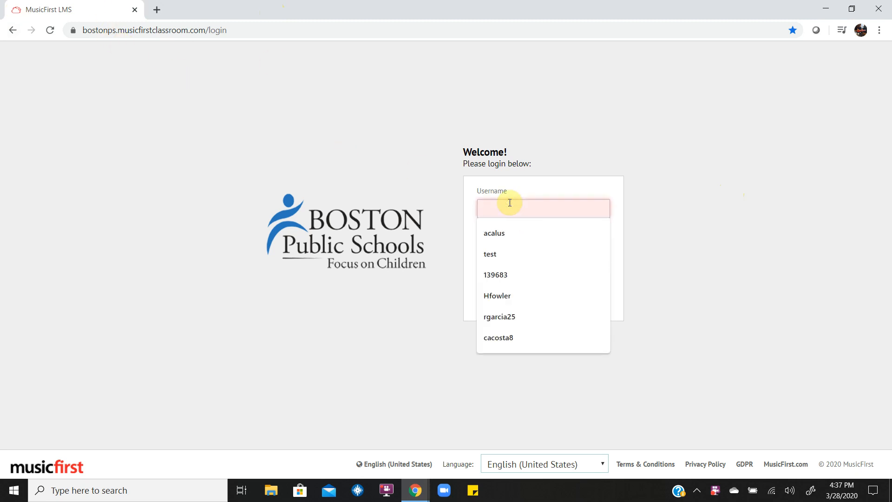
type("test")
key("Tab")
type("*****")
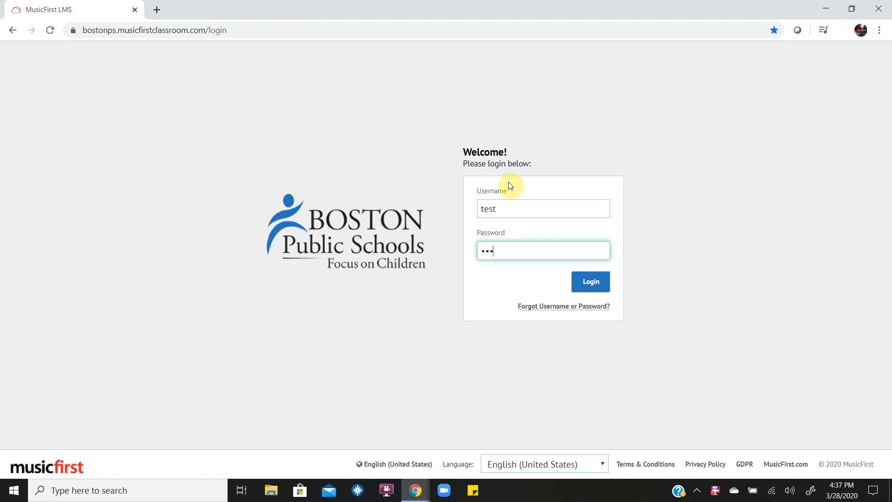
key("Return")
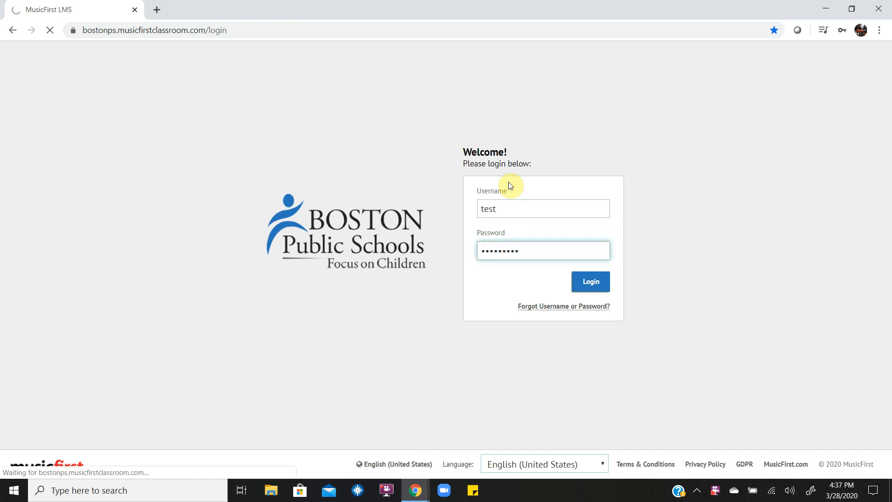
left_click(134, 246)
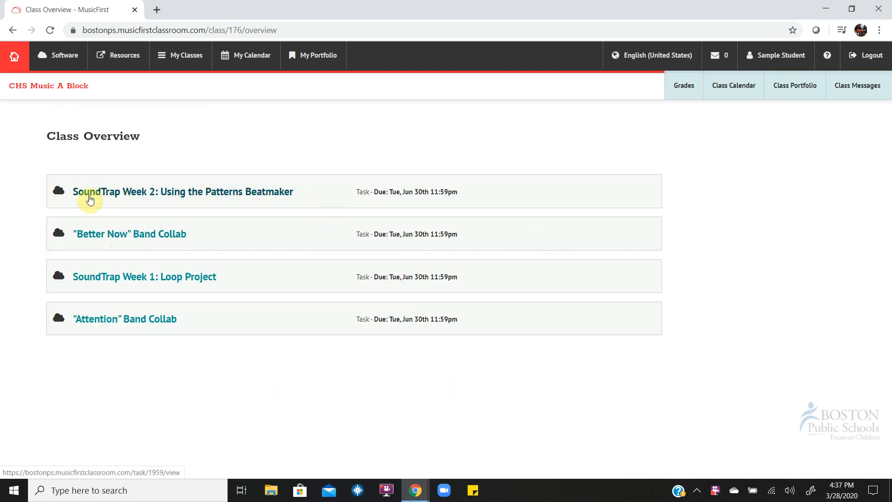
Open the 'SoundTrap Week 2: Using the Patterns Beatmaker' task and launch it in Soundtrap.
left_click(241, 193)
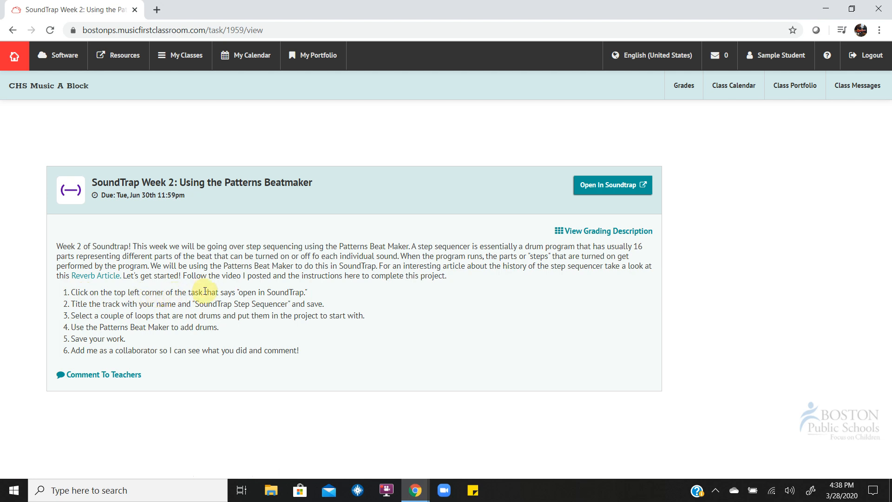
left_click(600, 186)
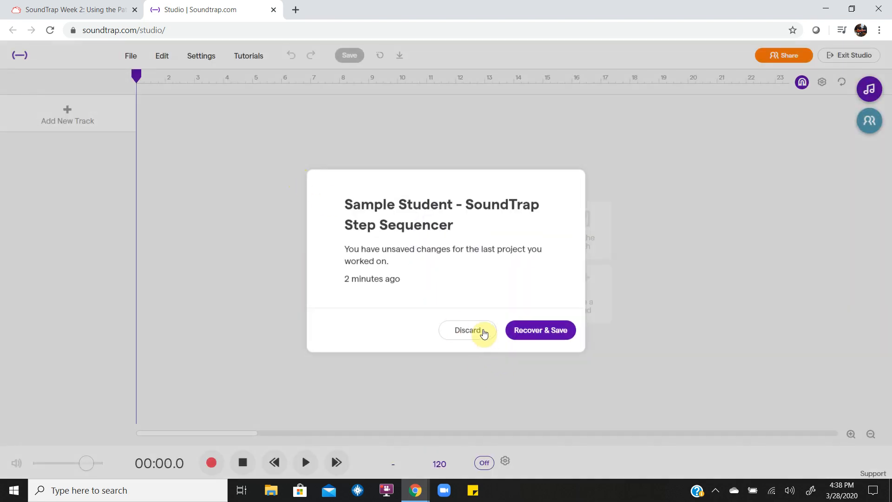
Discard old changes, start a new Music project, and save it titled with the student's name plus 'SoundTrap Step Sequencer'.
left_click(476, 332)
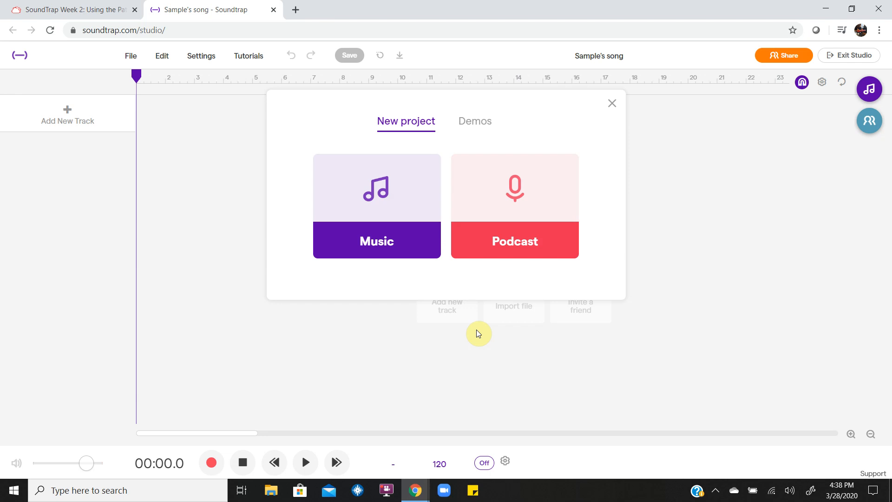
left_click(385, 231)
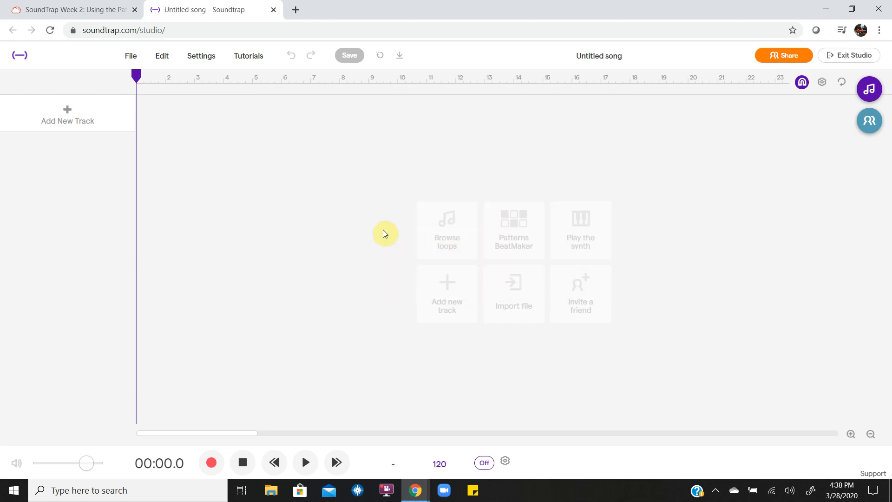
left_click(598, 55)
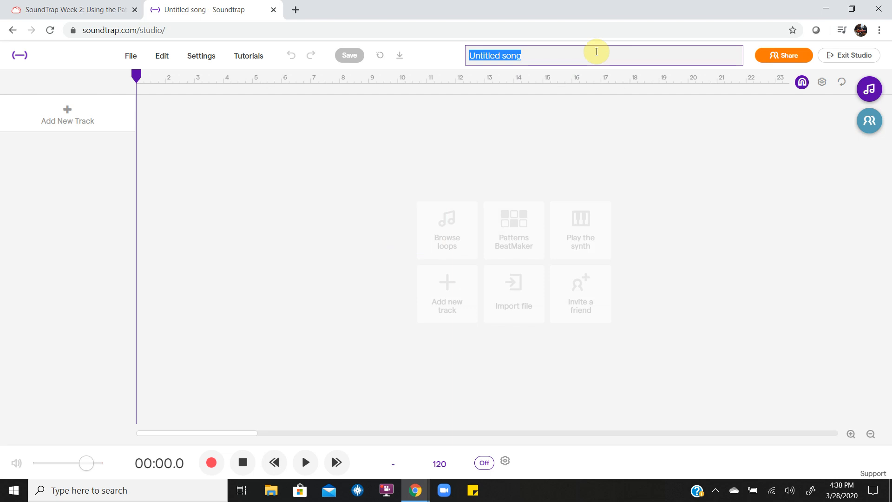
type("Sample STudent - ")
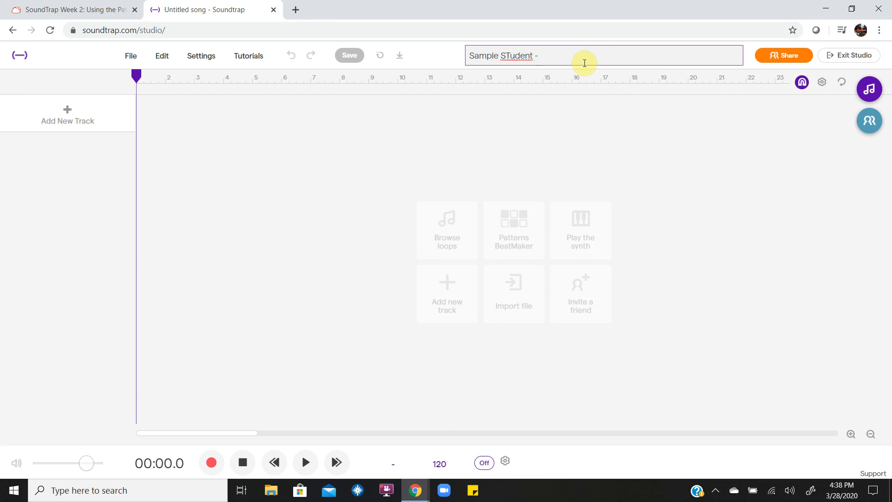
type("SoundTrap W")
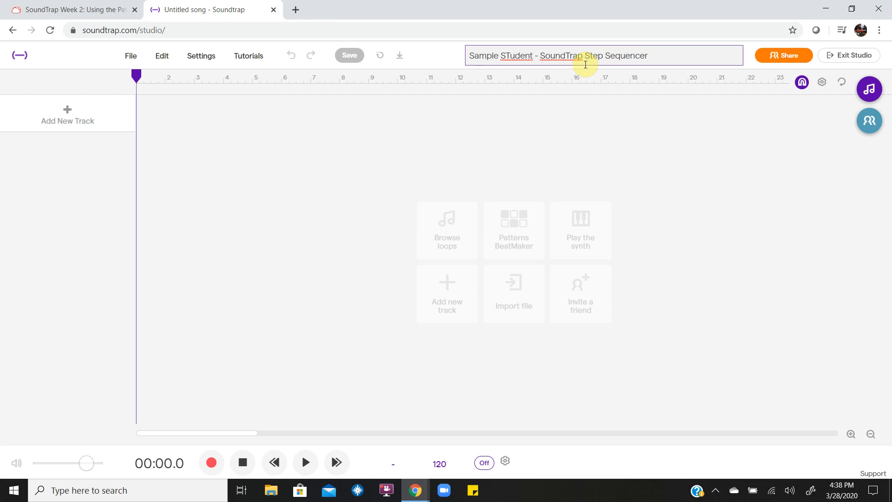
key("Return")
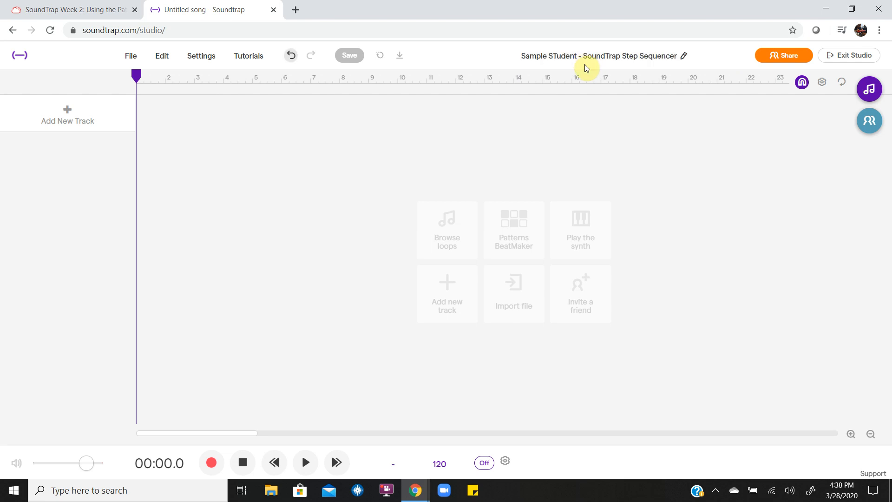
left_click(351, 56)
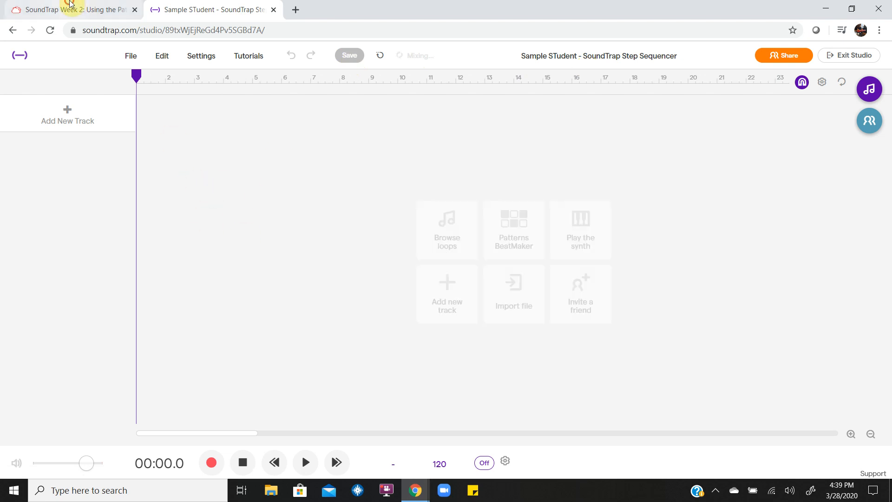
Review the assignment instructions, then open the loop library and clear the Originals filter.
left_click(67, 9)
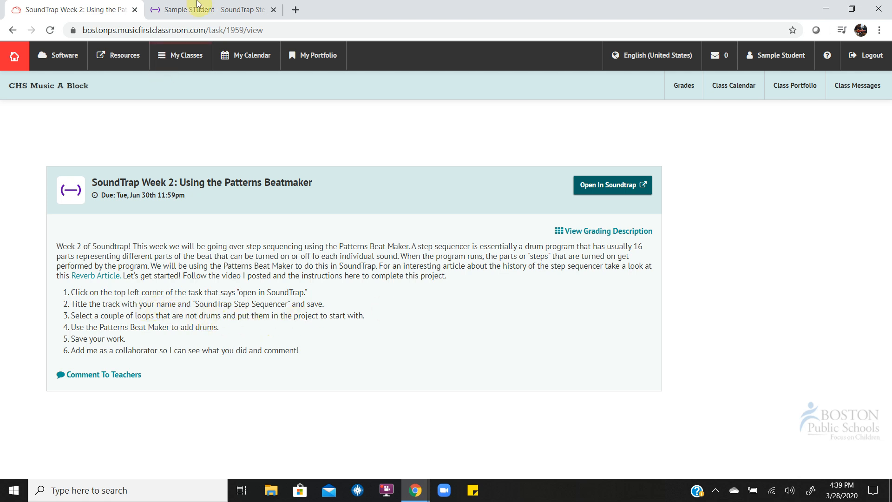
left_click(205, 9)
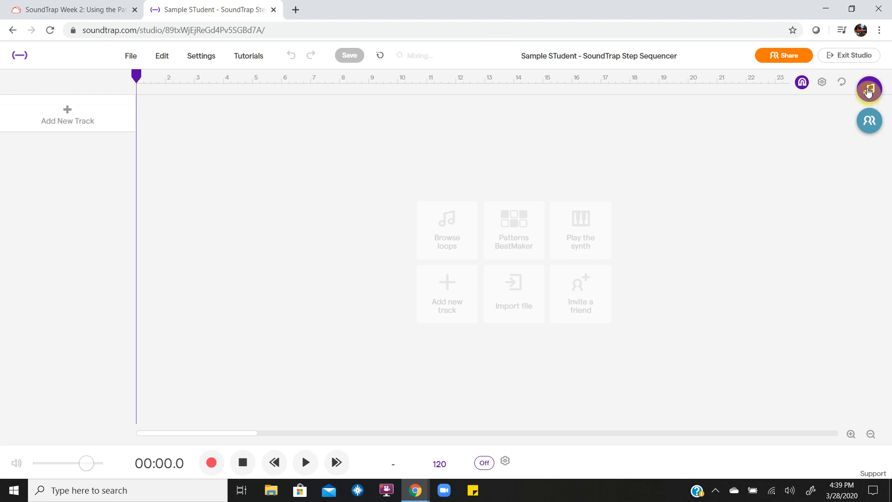
left_click(870, 89)
scroll(776, 354, "down", 5)
scroll(776, 353, "down", 10)
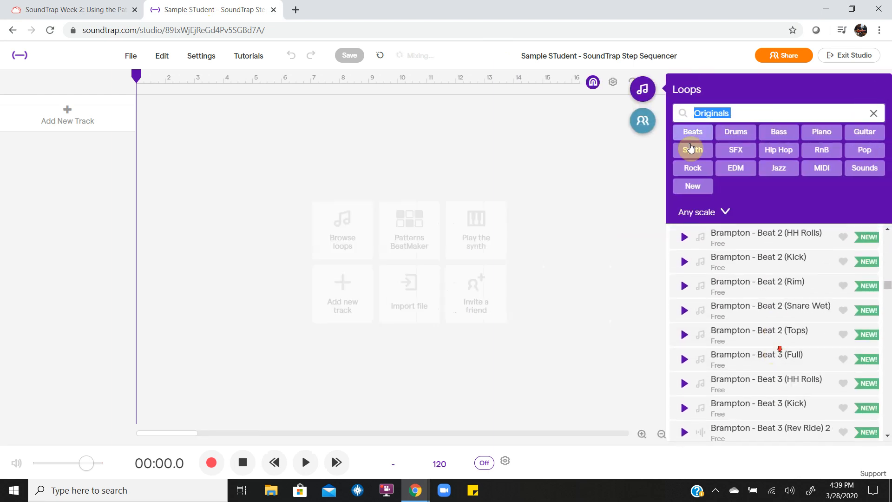
left_click(875, 112)
Filter the loops to Piano and preview Piano - Focus 2.
left_click(864, 131)
scroll(760, 306, "down", 15)
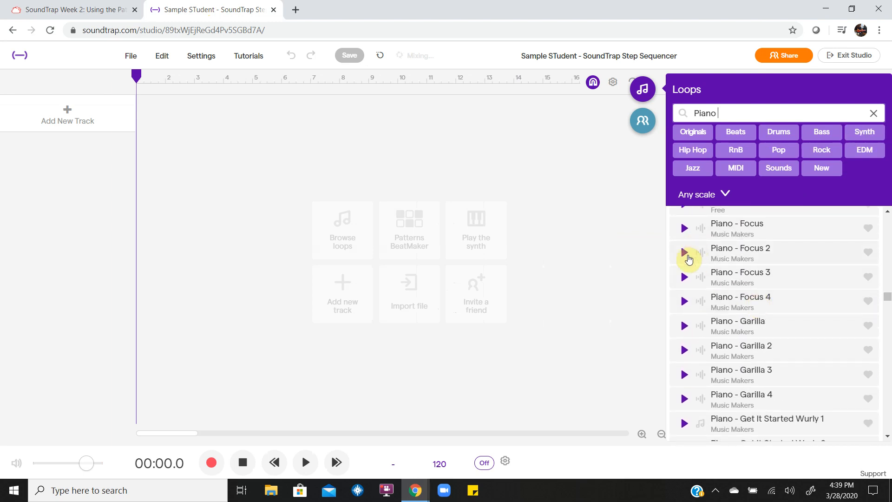
left_click(687, 254)
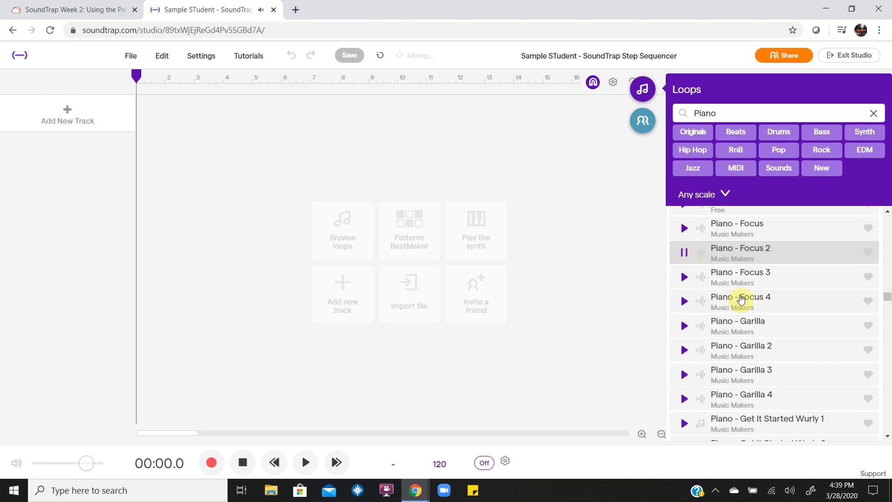
Add the Piano - Focus 2 loop as the first track and play it back from the start.
left_click_drag(738, 253, 139, 137)
key("space")
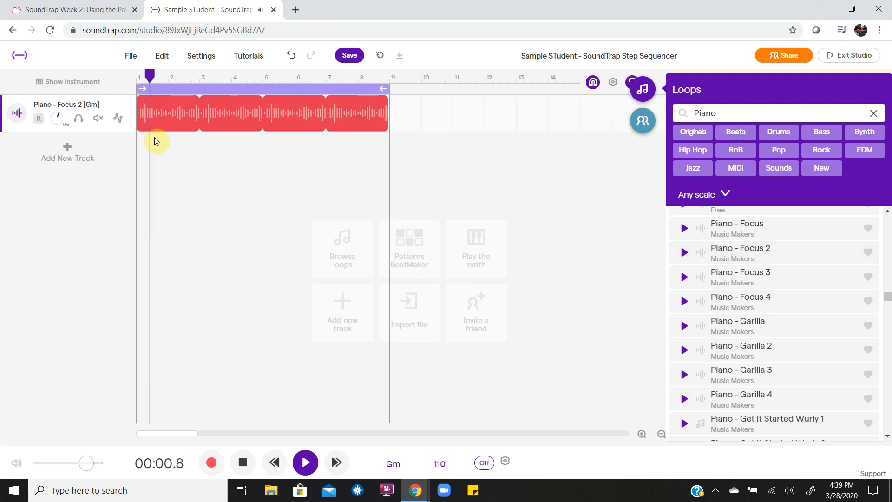
left_click(242, 462)
left_click(242, 463)
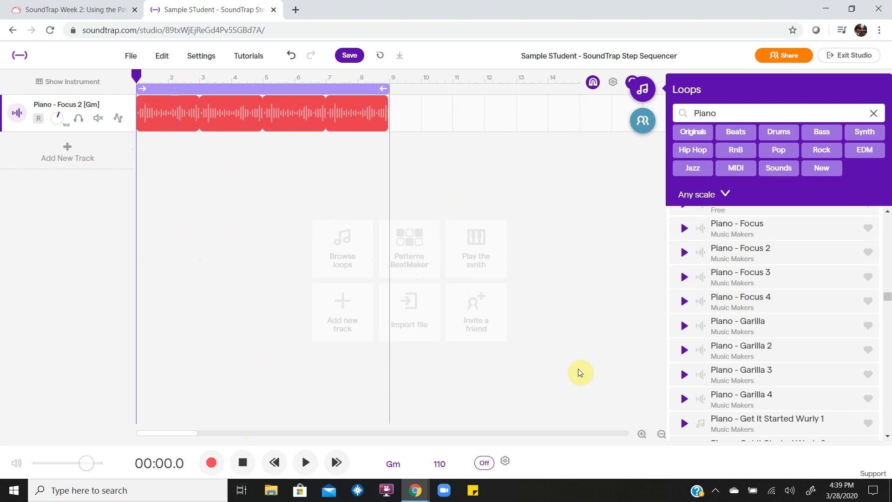
scroll(743, 342, "down", 3)
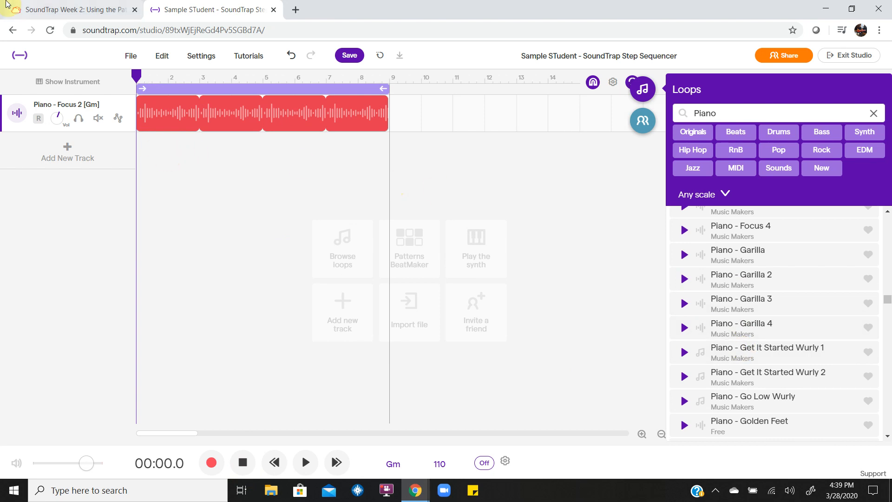
left_click(56, 9)
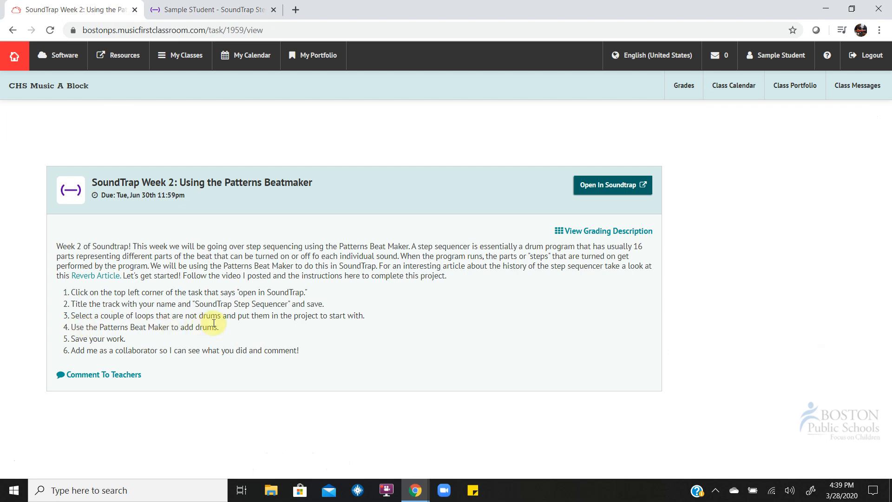
left_click(209, 9)
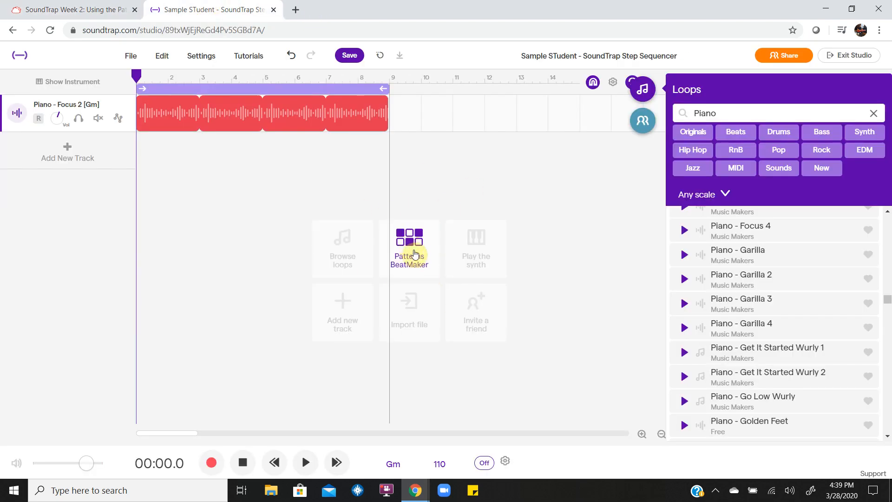
Add a Vanilla Patterns Beatmaker track with only Kick step 1 on, and play it.
left_click(417, 246)
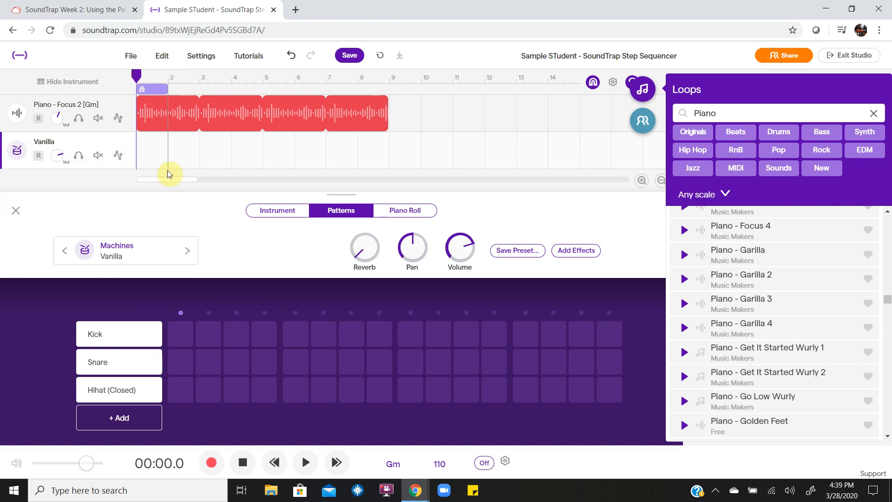
left_click(179, 334)
key("space")
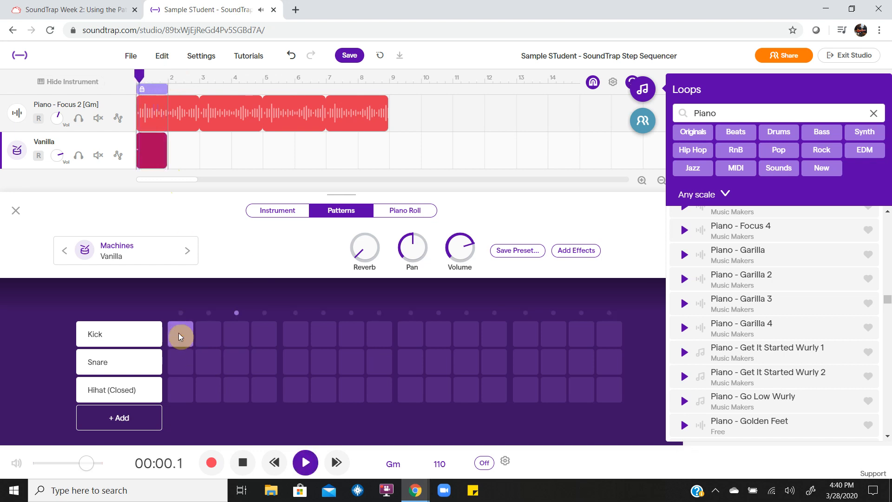
key("space")
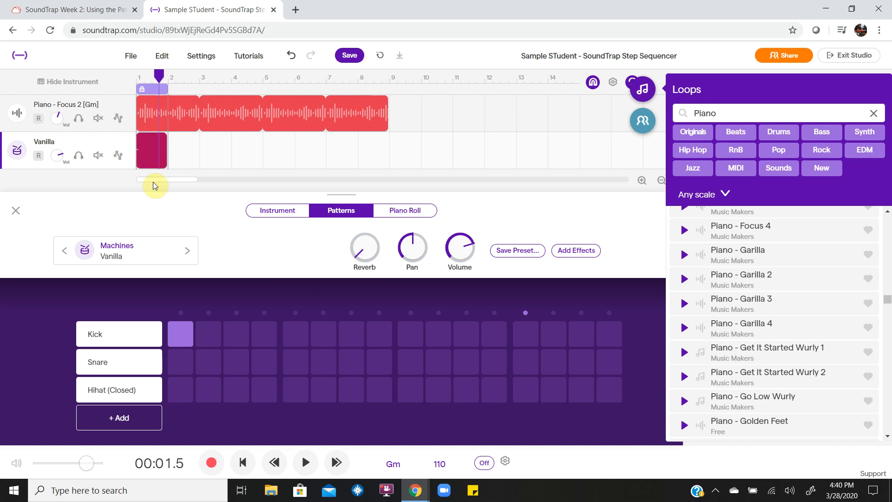
key("space")
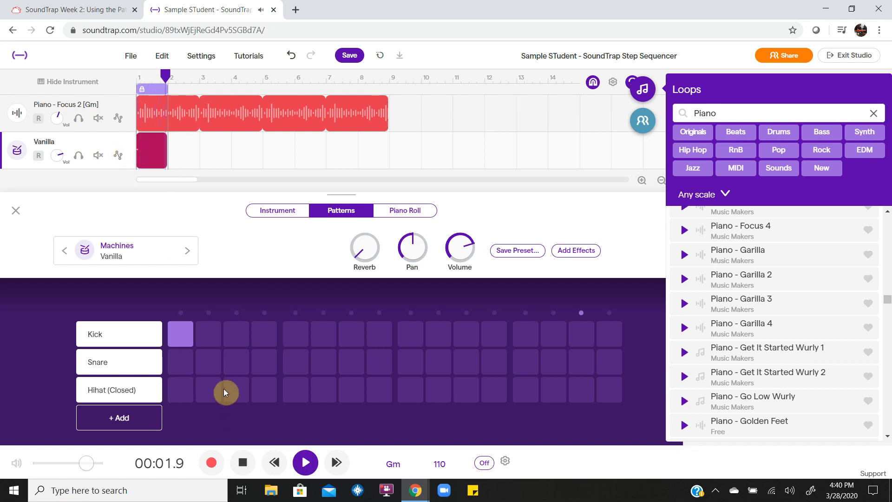
key("space")
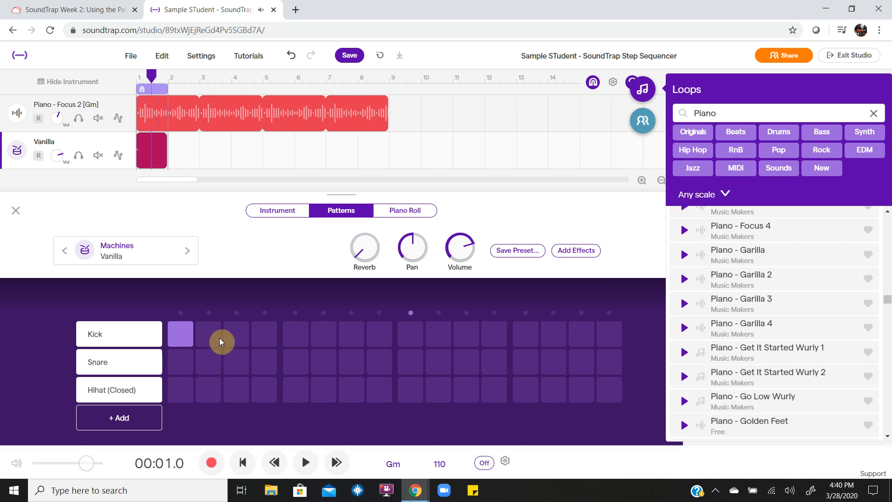
Paint a busy run of kick, snare and hihat steps and play the pattern.
mouse_move(200, 352)
left_mouse_down()
mouse_move(324, 361)
mouse_move(379, 333)
left_mouse_up()
left_click_drag(412, 384, 552, 388)
left_click(494, 362)
left_click(554, 361)
left_click_drag(553, 334, 618, 335)
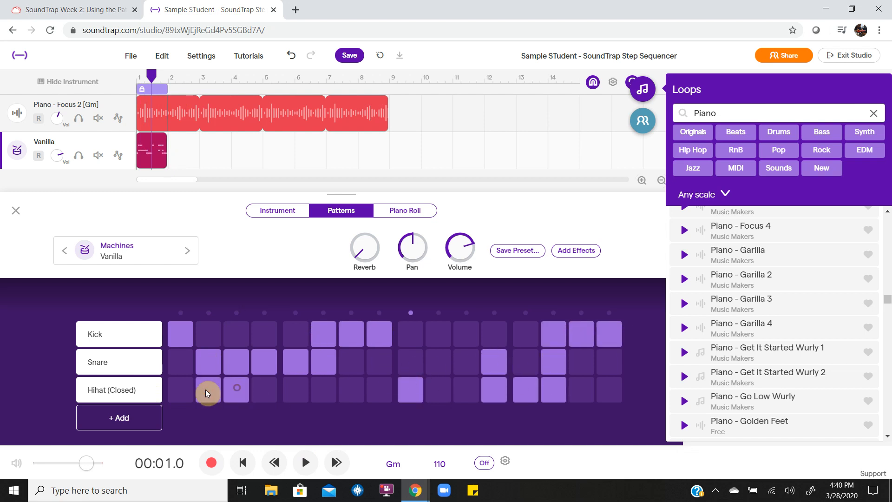
key("space")
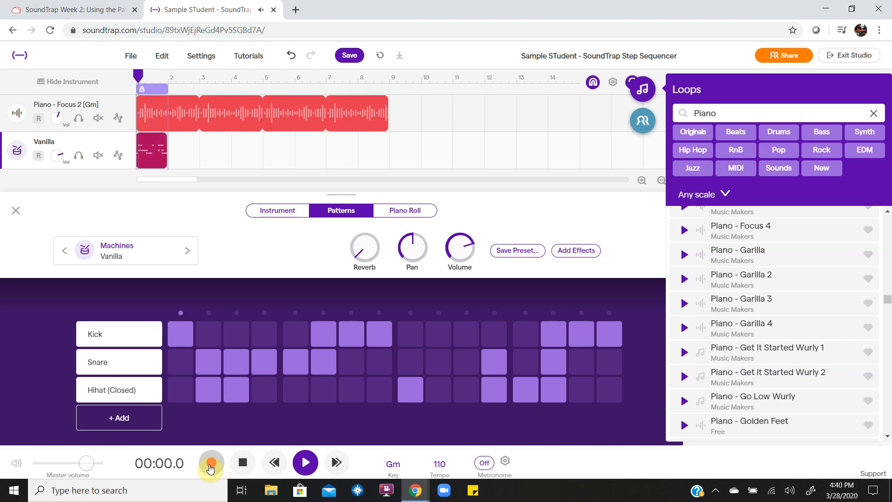
left_click(244, 463)
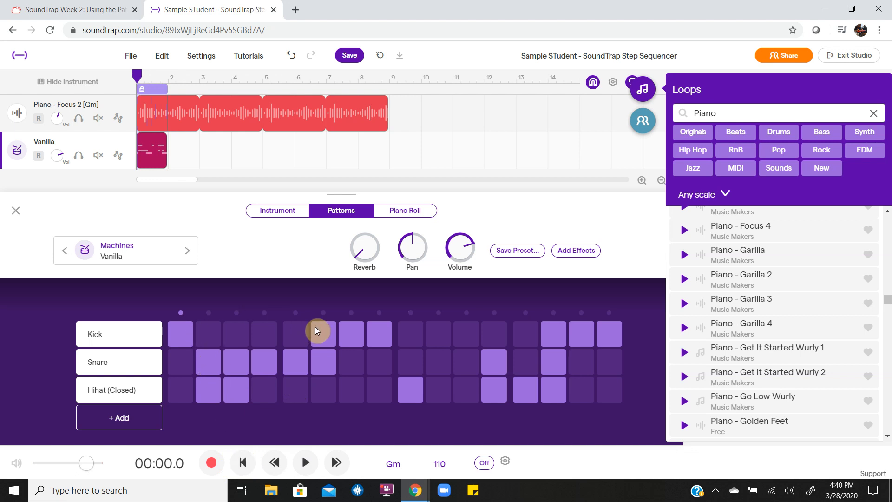
Clear the extra steps, leaving kicks on 1 and 9 and snares on 5 and 13, and play it.
left_click_drag(315, 327, 585, 330)
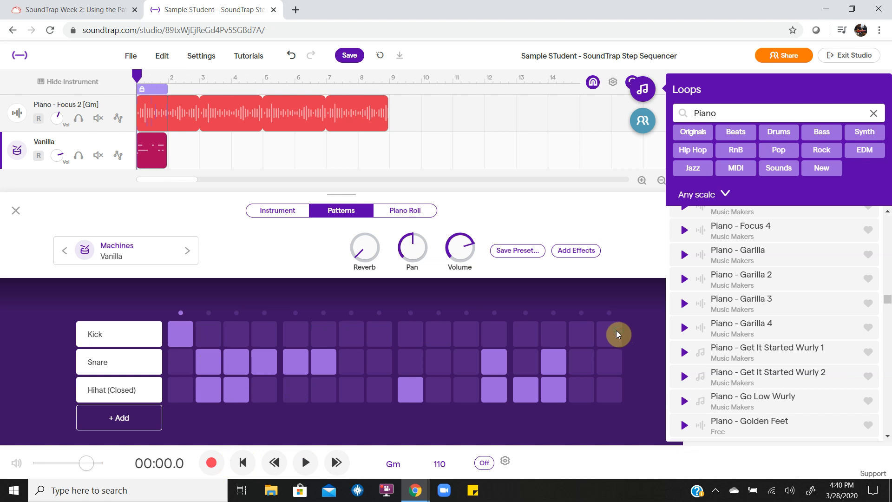
left_click_drag(214, 359, 451, 371)
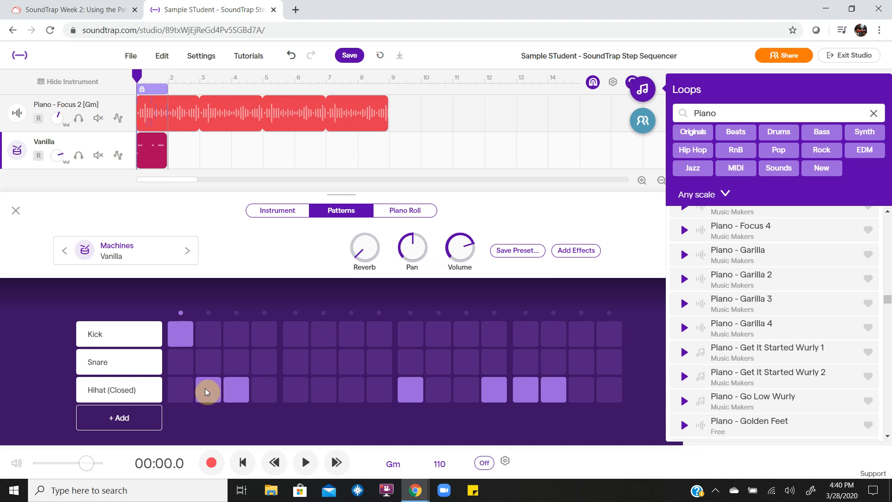
left_click_drag(207, 389, 414, 389)
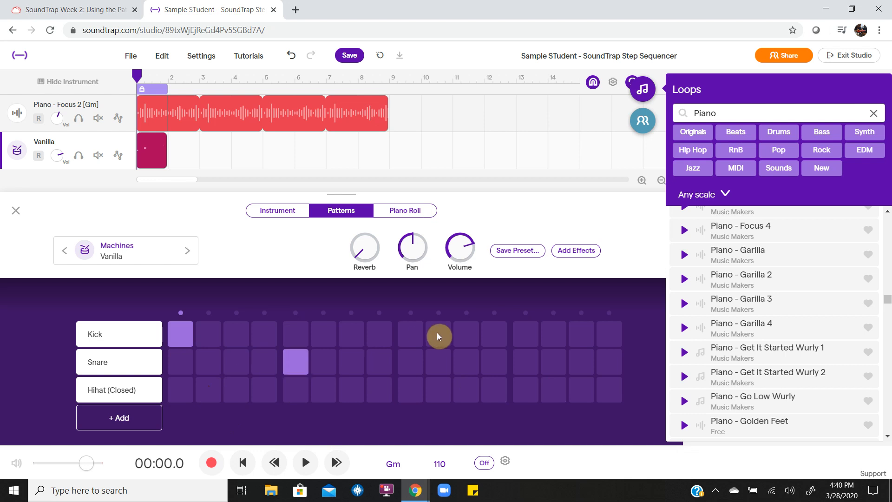
left_click(525, 370)
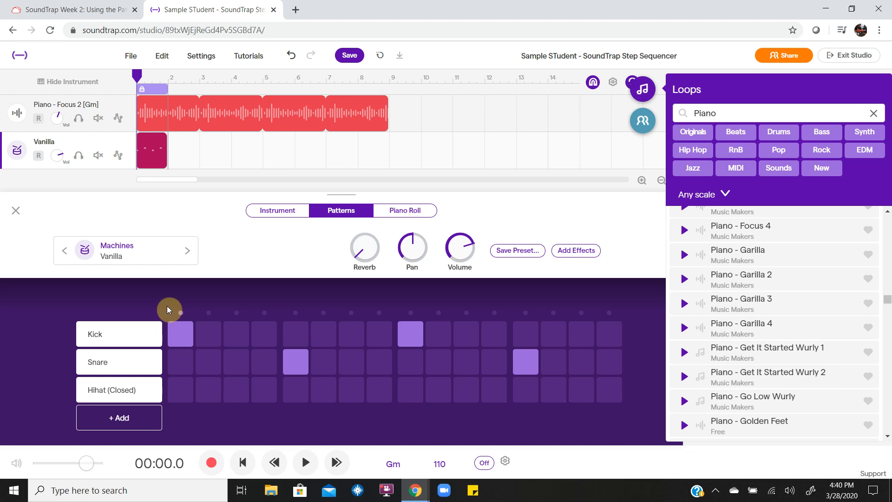
key("space")
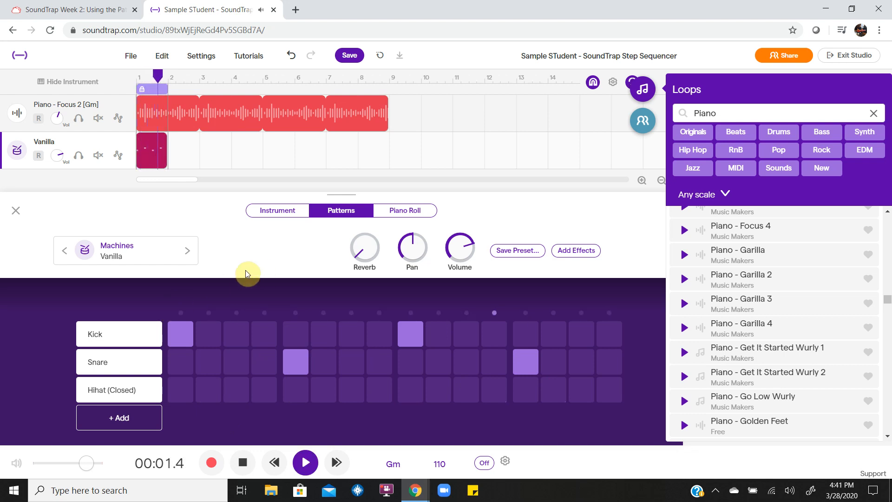
Add closed hihats on steps 5, 9, 13 and 15 and play the beat.
key("space")
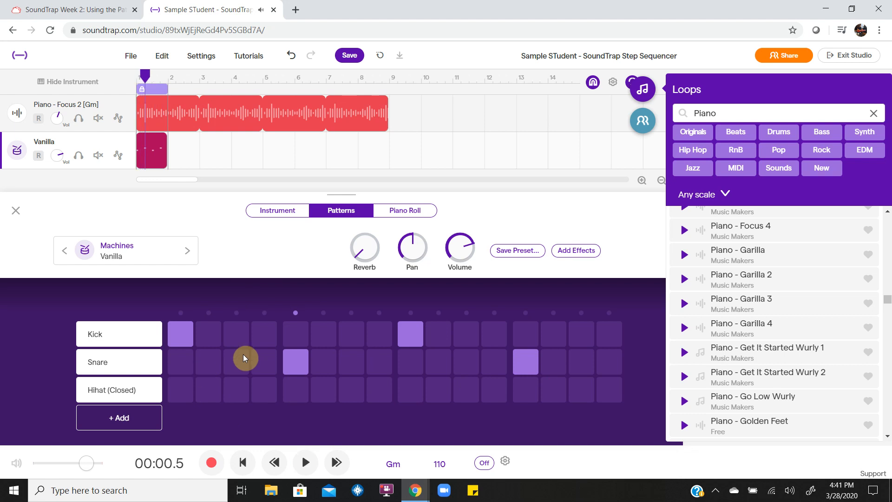
left_click(296, 394)
left_click(406, 391)
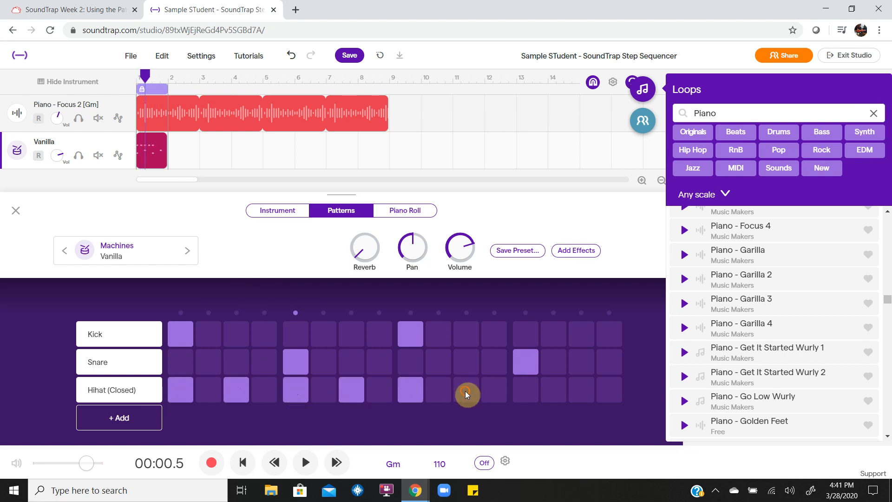
left_click(522, 396)
left_click(579, 395)
key("space")
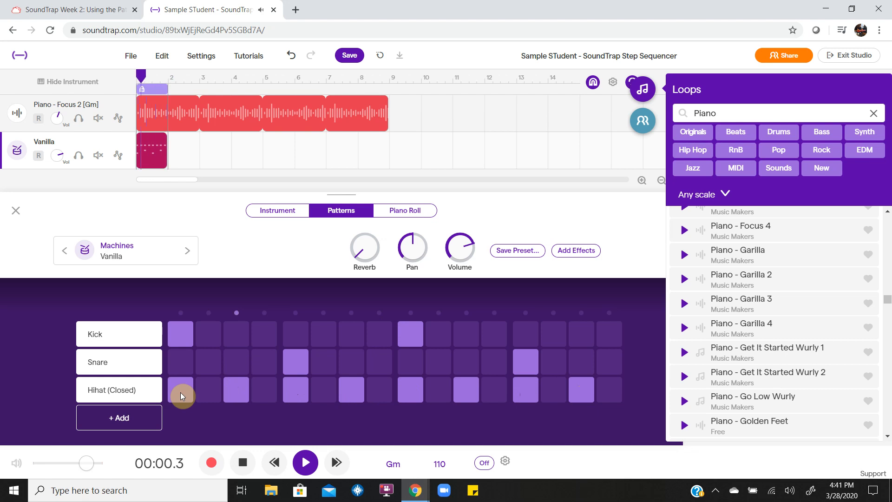
key("space")
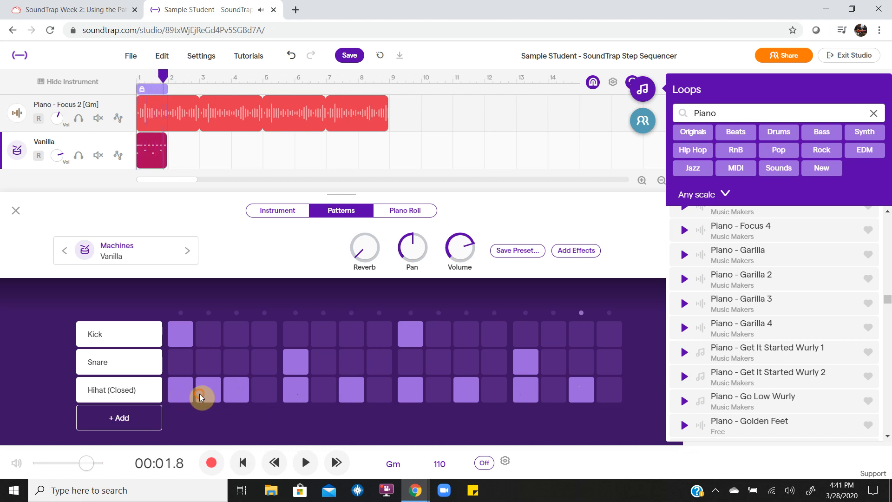
Add hihats on steps 6, 8, 10, 14 and 16, play the beat, then clear the hihat row.
left_click(325, 388)
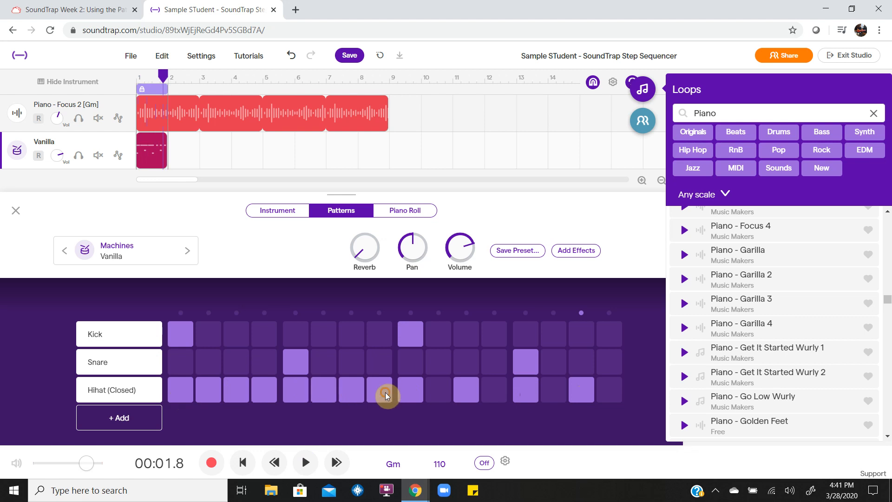
left_click(380, 391)
left_click(429, 394)
left_click(554, 391)
left_click(609, 389)
key("space")
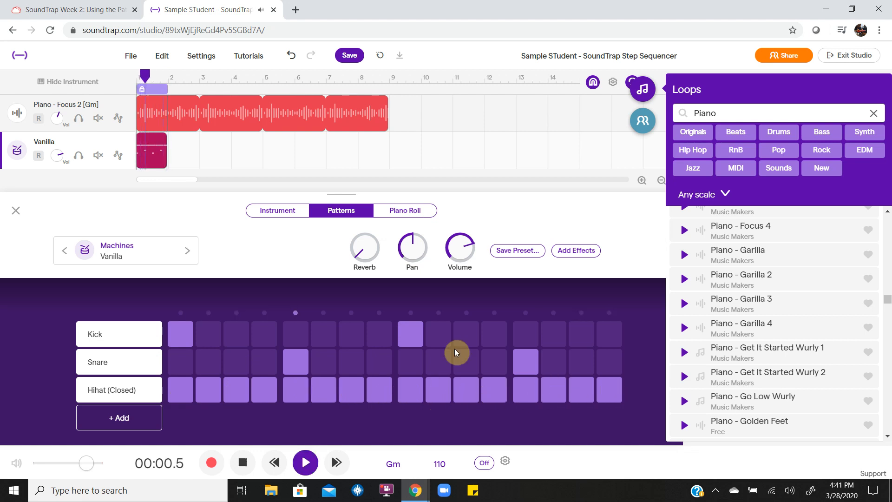
key("space")
left_click_drag(181, 392, 543, 386)
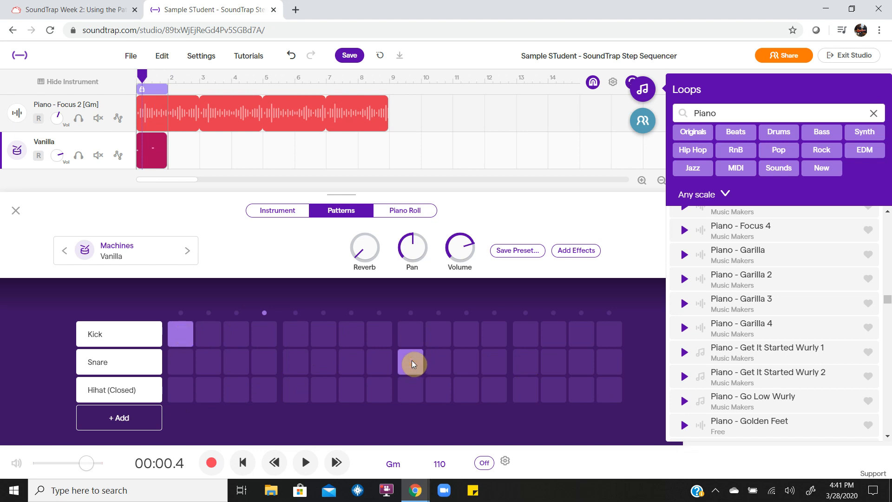
Add closed hihats on steps 3 and 9, play the odd-step hihat beat, and close the beatmaker.
left_click(237, 390)
left_click(406, 392)
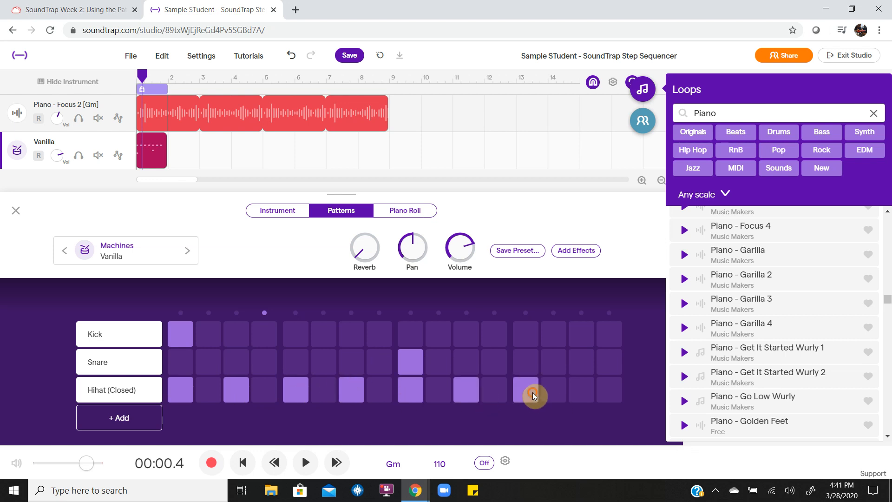
key("space")
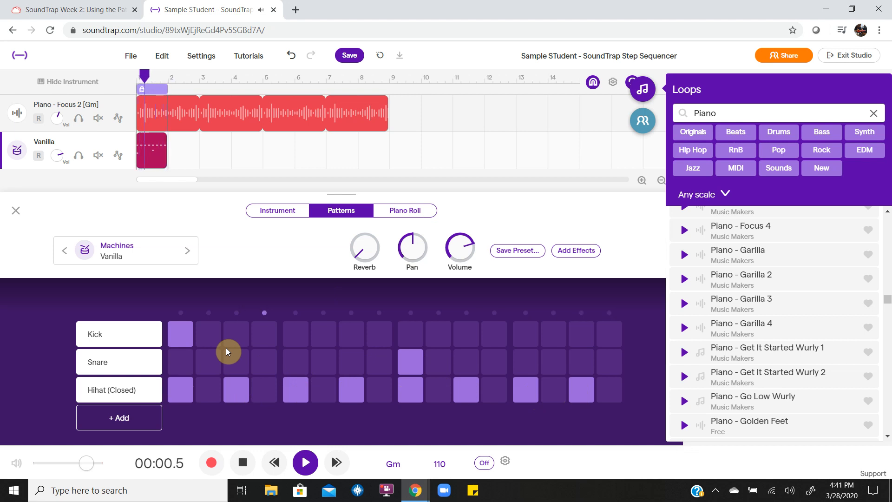
key("space")
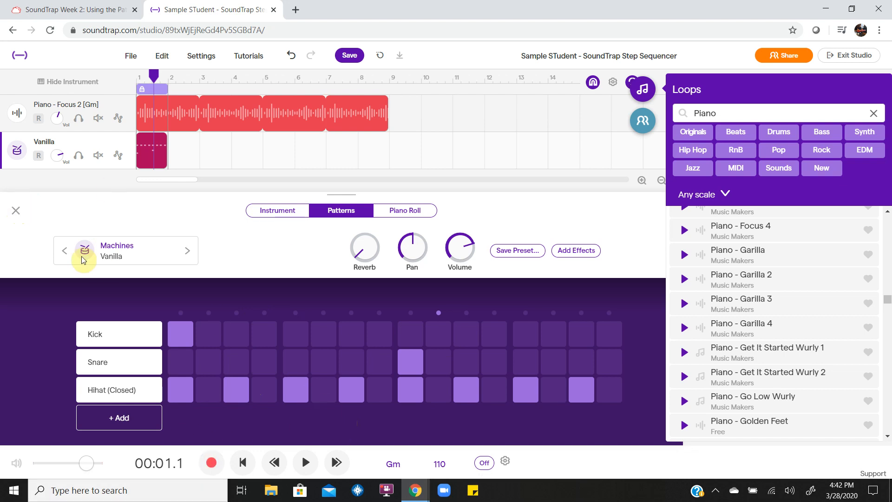
left_click(17, 211)
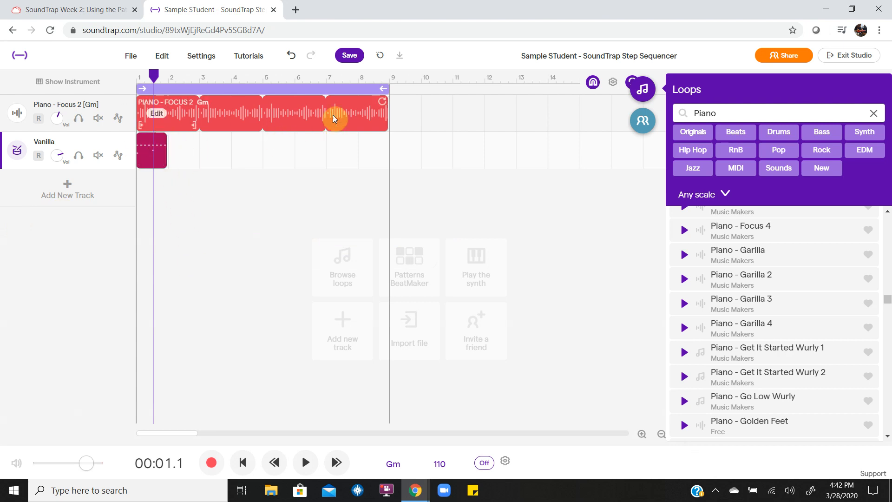
Extend the Vanilla drum clip to bar 9, play the song from the start, and save.
left_click_drag(162, 138, 382, 159)
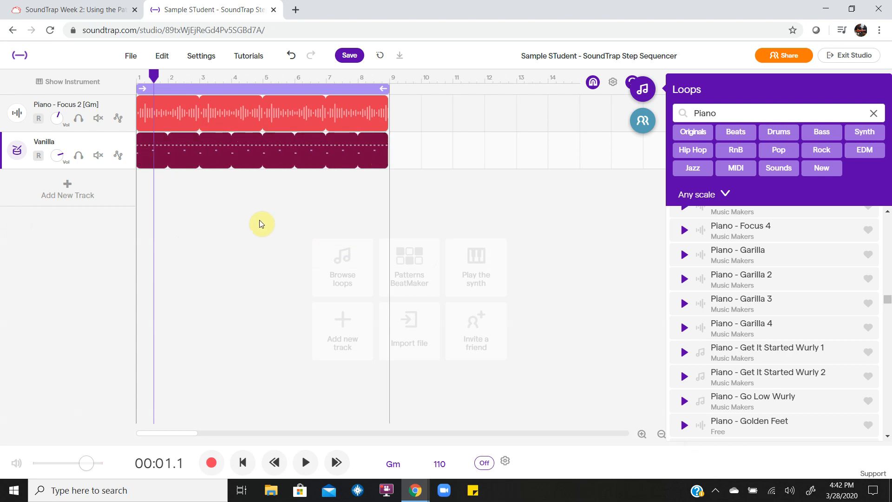
key("Left")
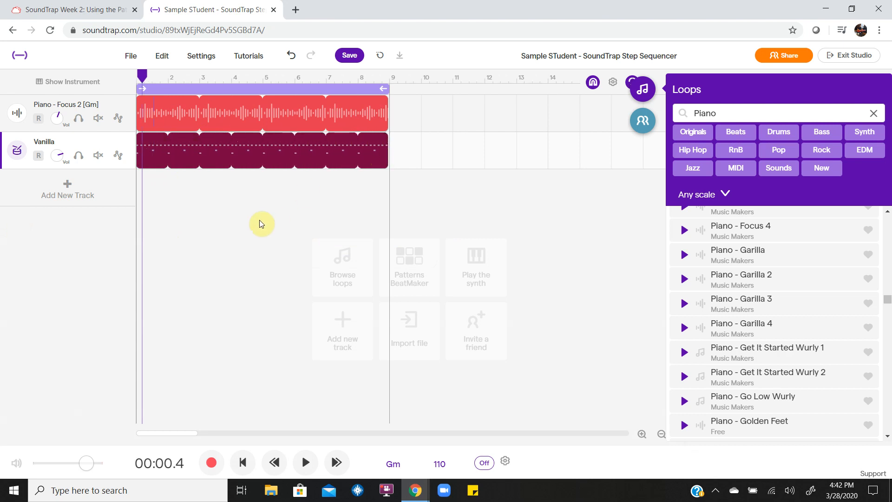
key("Left")
left_click(306, 462)
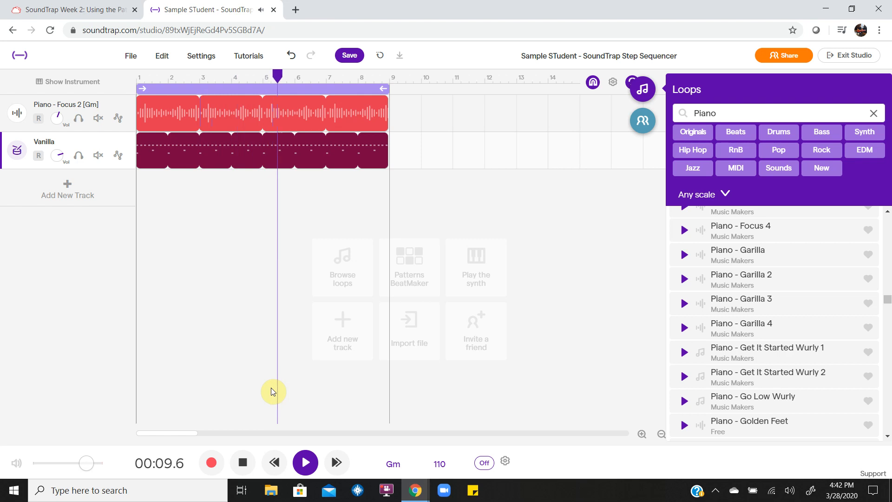
key("space")
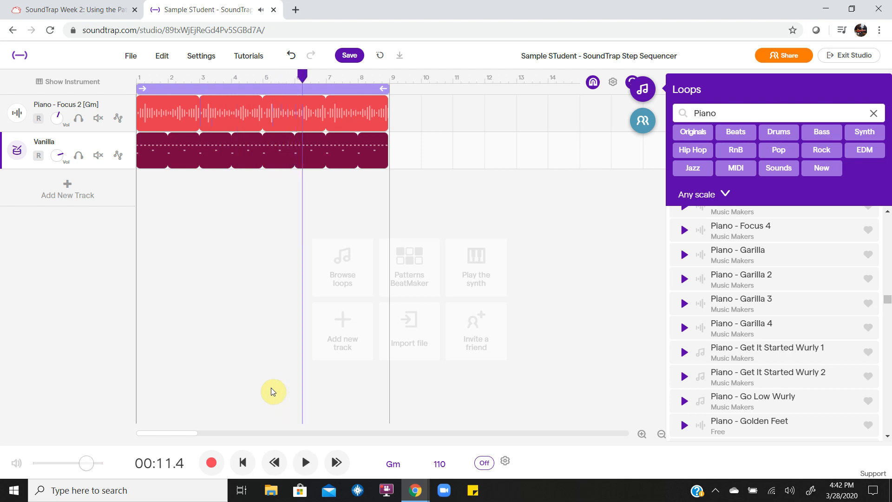
left_click(346, 60)
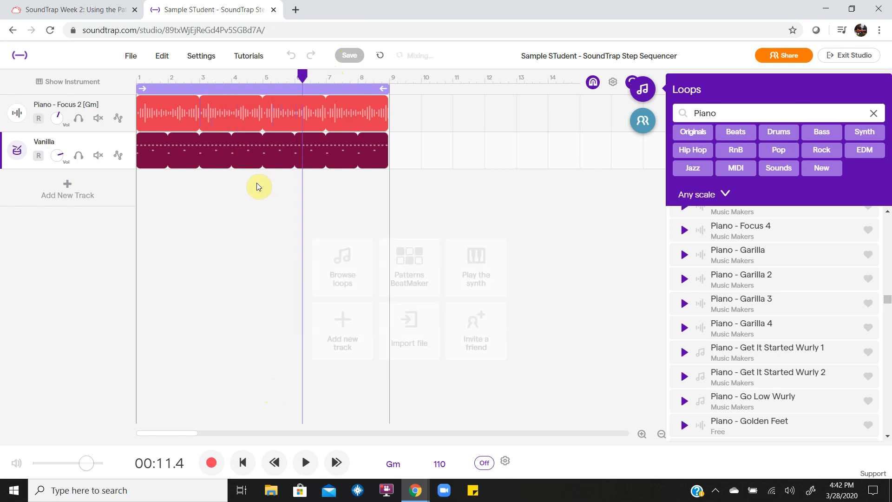
Open the Vanilla clip's Patterns step editor.
right_click(153, 153)
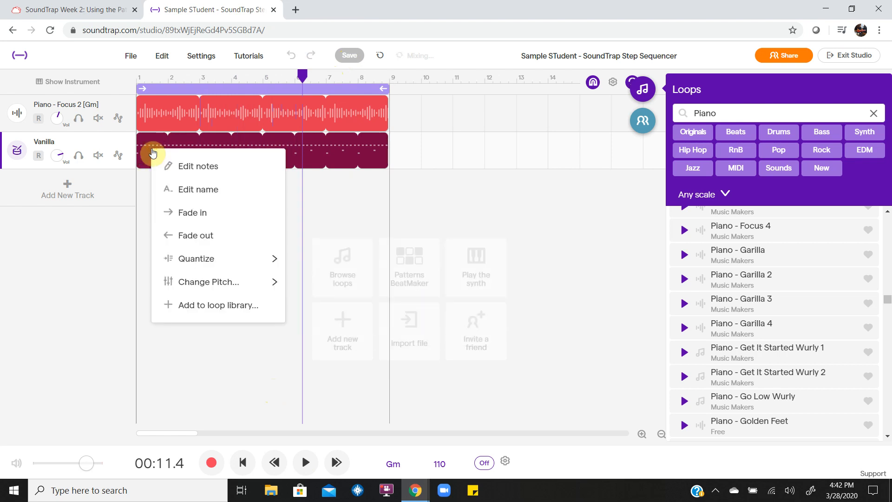
left_click(148, 181)
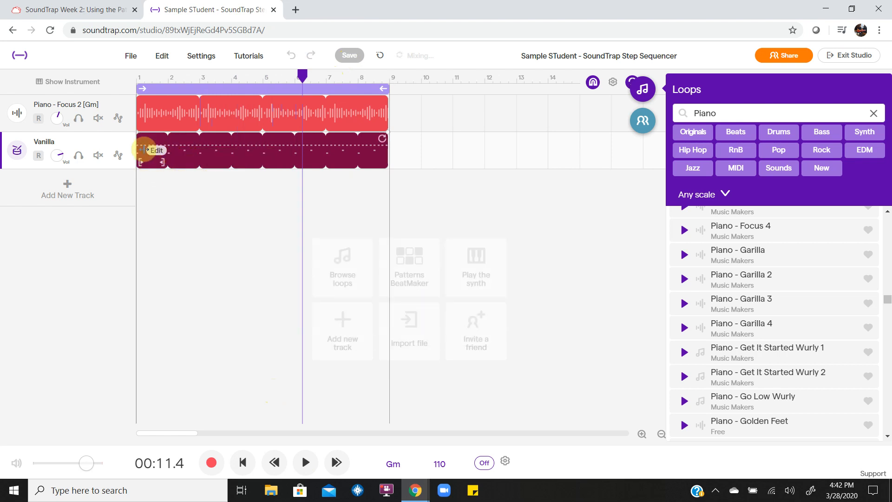
left_click(149, 145)
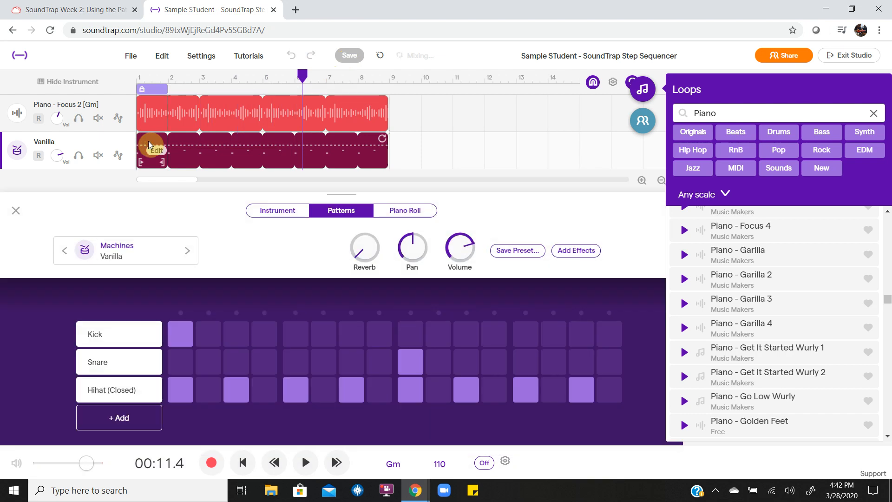
Add Hihat (Open) and Crash rows to the drum pattern.
left_click(118, 417)
scroll(37, 346, "down", 1)
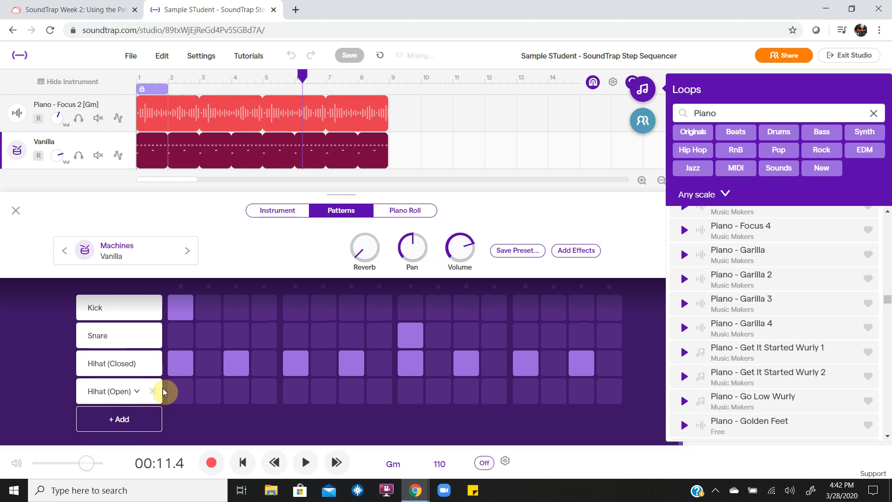
left_click(108, 419)
scroll(51, 373, "down", 1)
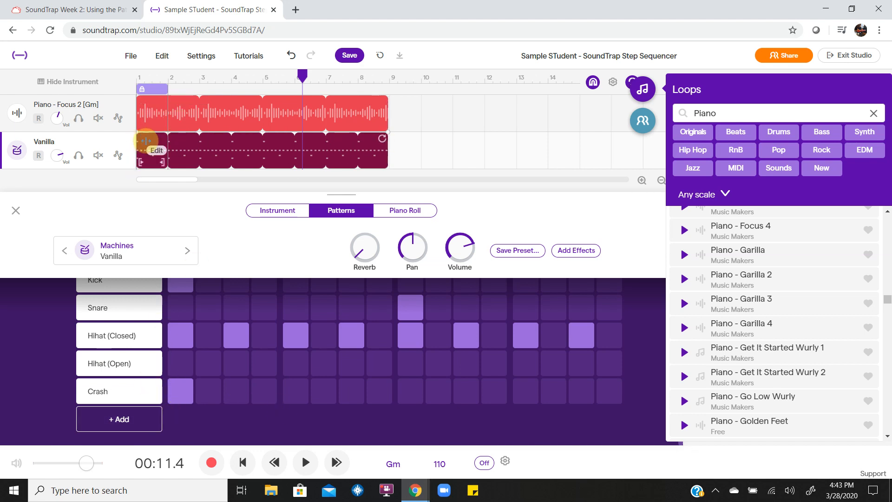
Play back the expanded pattern, then bring up the drum kit presets.
key("space")
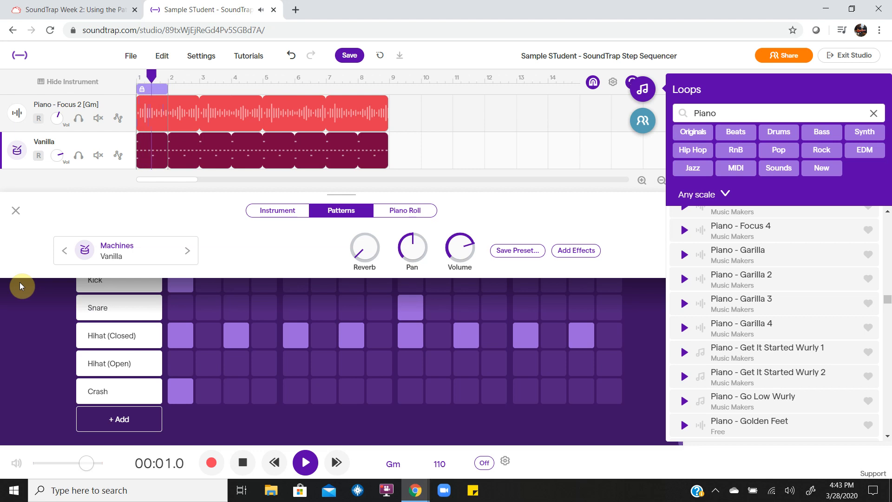
key("space")
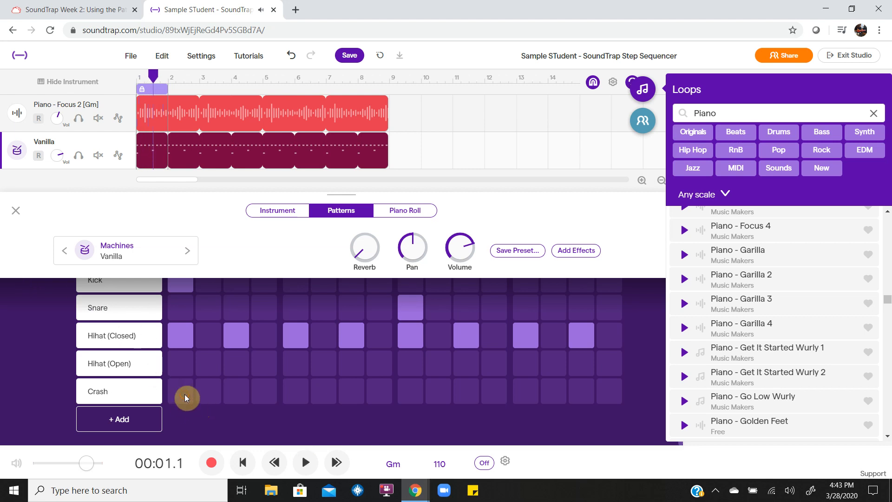
scroll(207, 366, "up", 2)
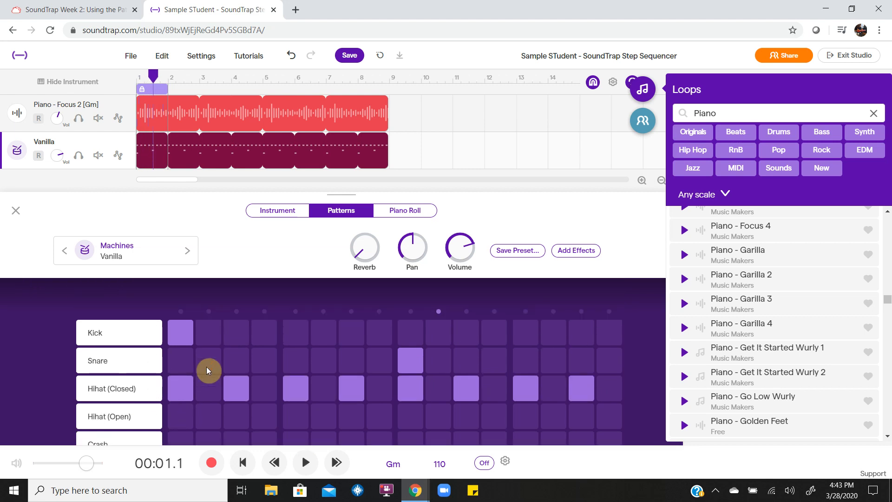
left_click(121, 257)
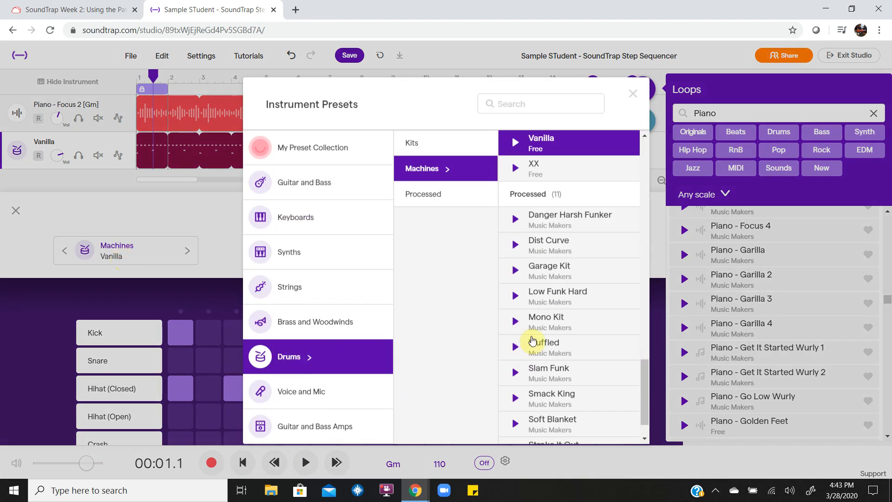
Audition the Processed Low Funk Hard kit on the drum track.
scroll(540, 337, "down", 1)
scroll(550, 356, "up", 2)
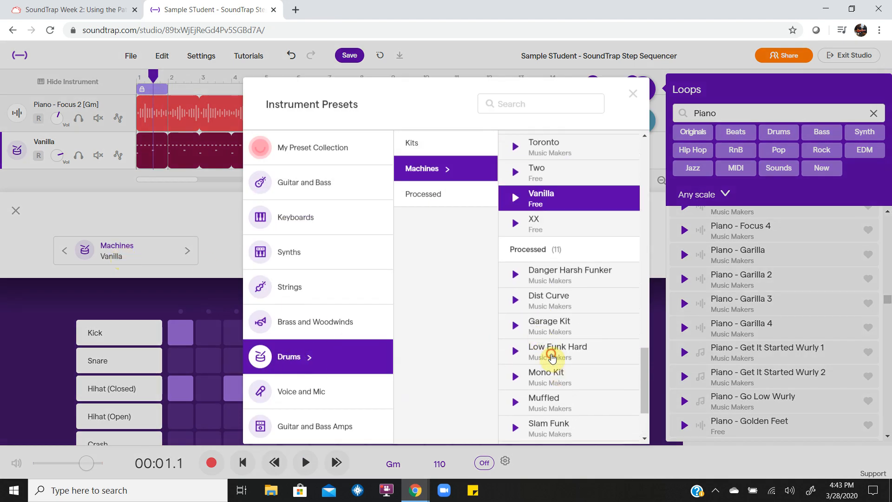
left_click(552, 355)
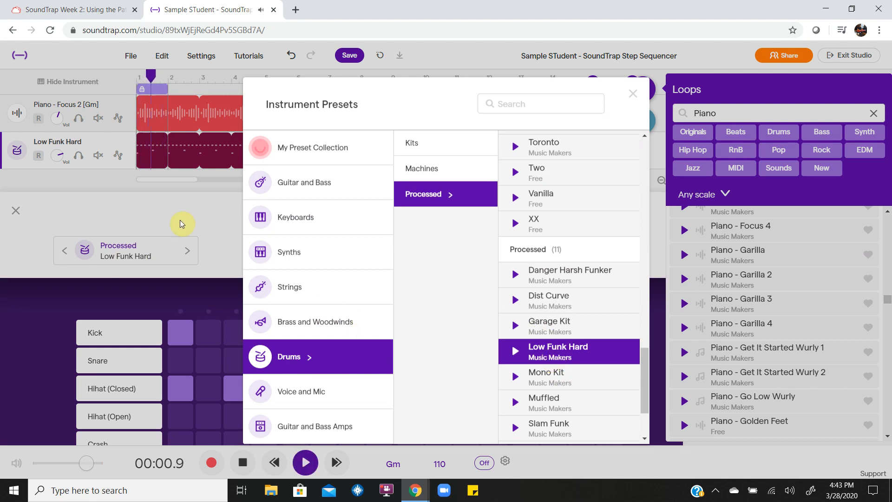
key("space")
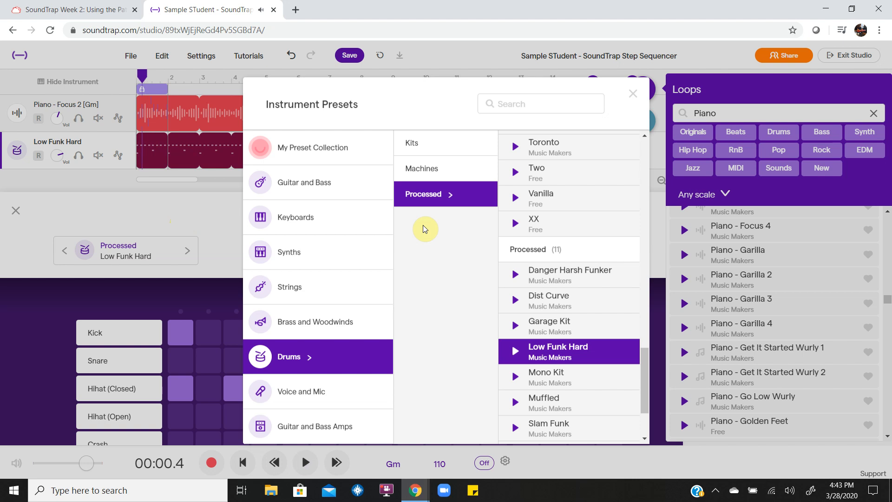
Switch to the Machines Gritty kit, audition it, and close the preset browser.
scroll(542, 344, "down", 3)
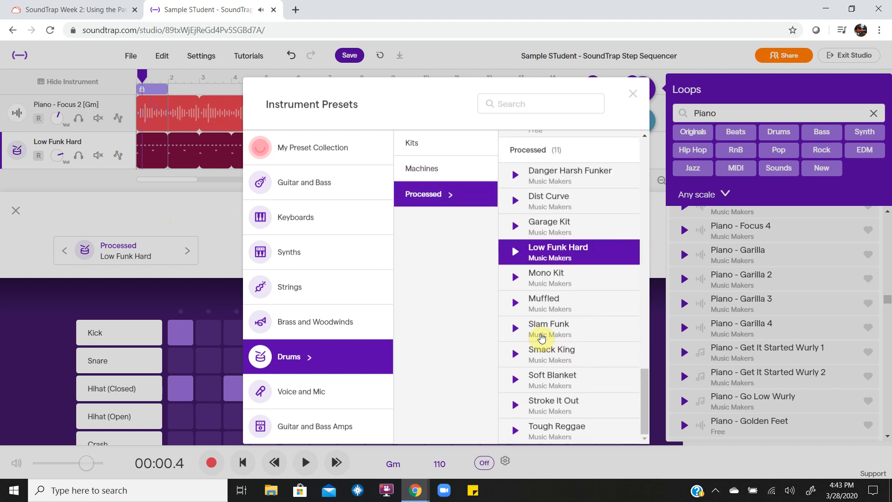
scroll(552, 358, "up", 10)
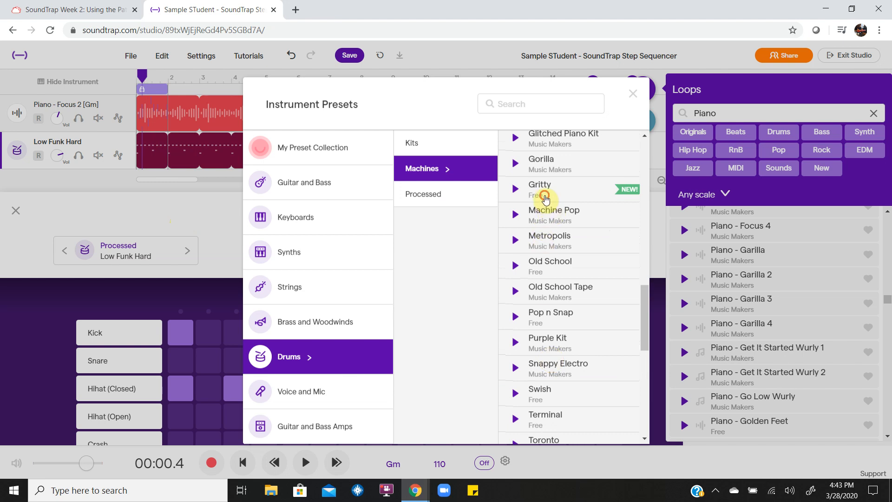
left_click(547, 199)
key("space")
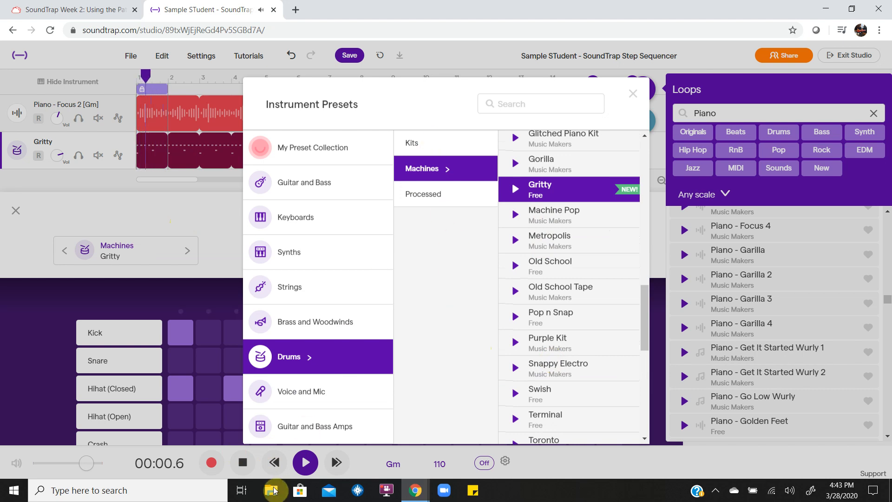
left_click(305, 458)
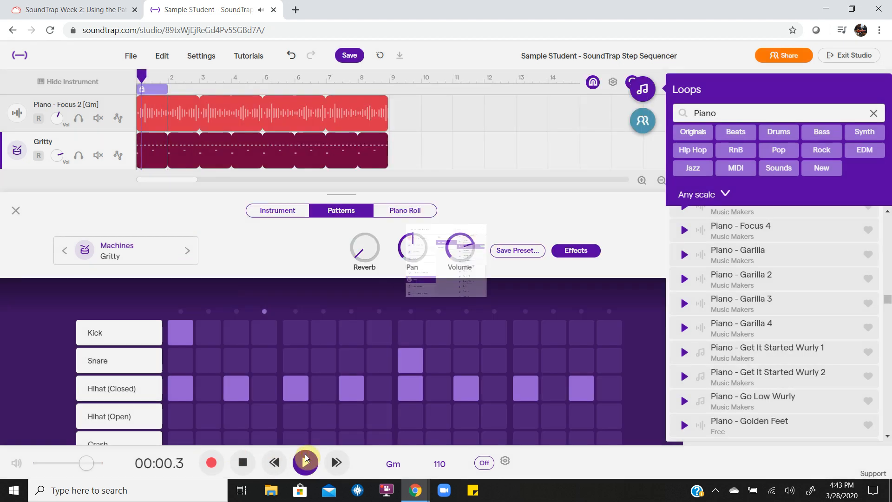
Stop playback and close the pattern editor.
left_click(306, 458)
scroll(255, 370, "down", 1)
scroll(255, 370, "up", 1)
scroll(266, 343, "down", 2)
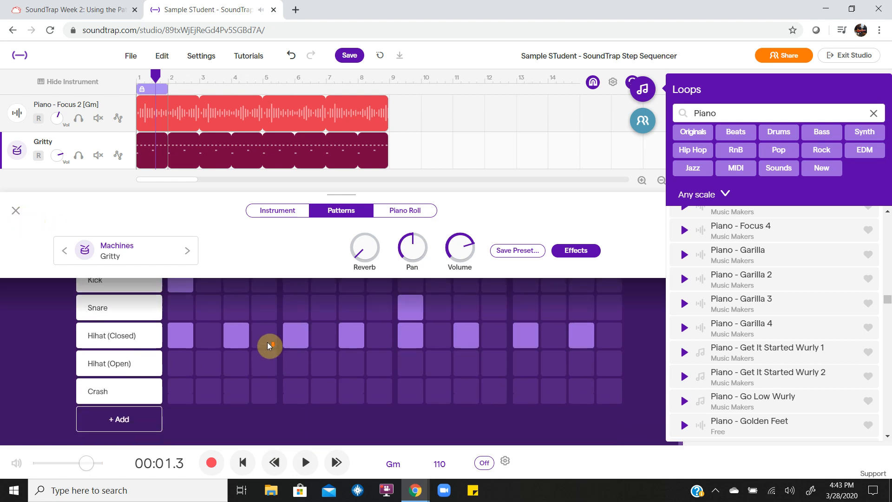
scroll(237, 374, "up", 2)
left_click(17, 212)
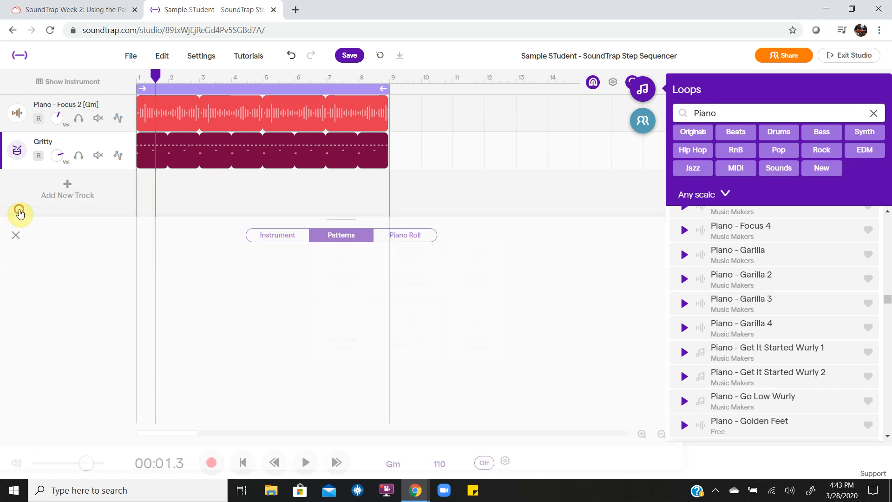
Trim the Gritty clip's loop back to a single bar and select it.
left_click_drag(382, 137, 162, 152)
left_click(193, 244)
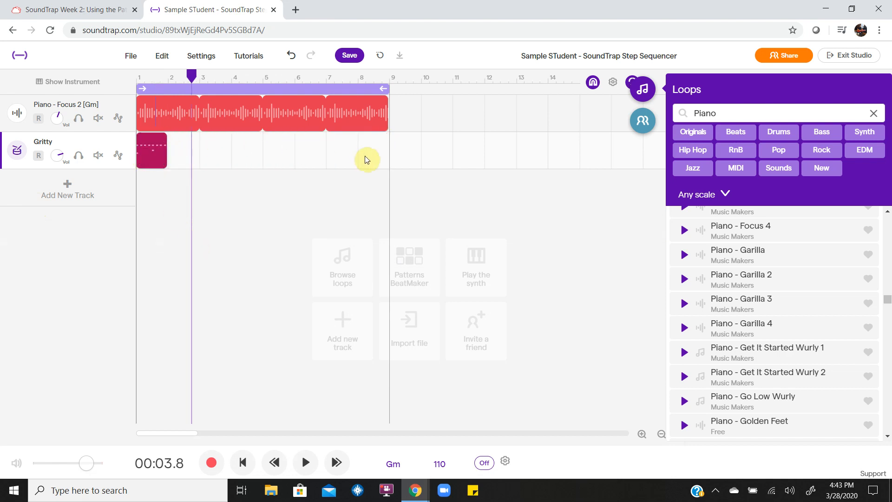
left_click(152, 156)
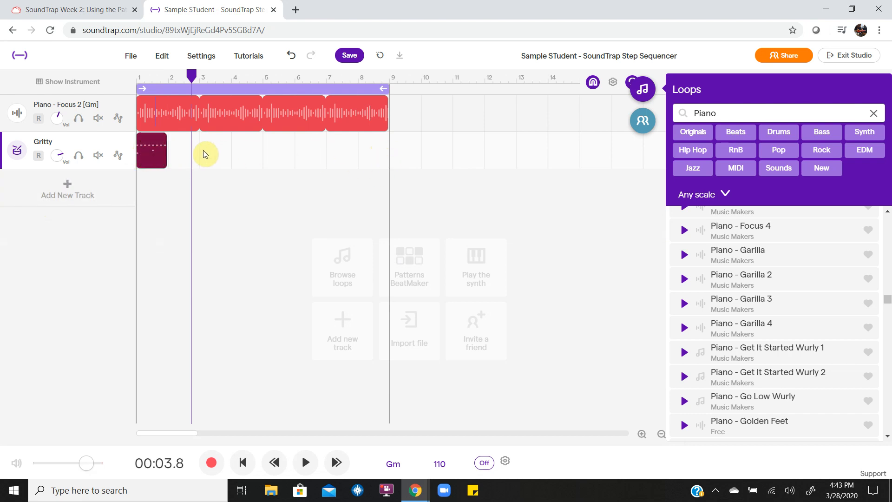
Loop the Gritty clip out to bar 5 and place a second Gritty clip across bars 5–9.
left_click_drag(213, 142, 253, 164)
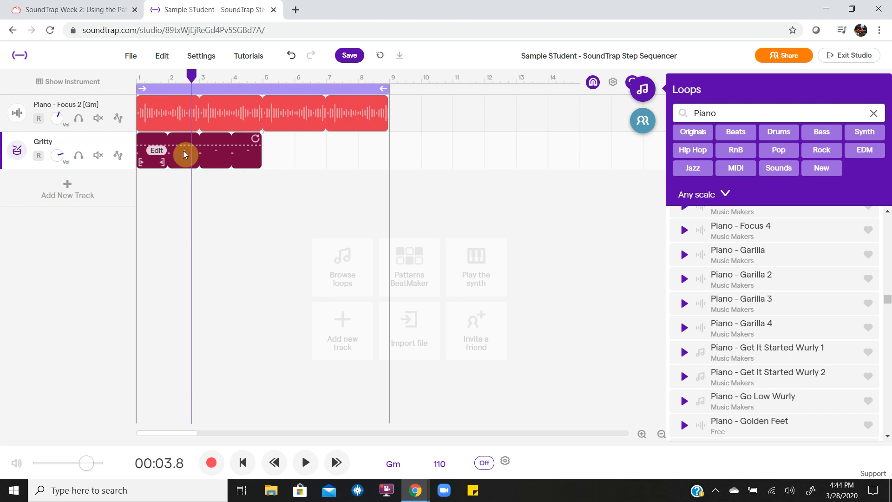
left_click_drag(183, 155, 310, 160)
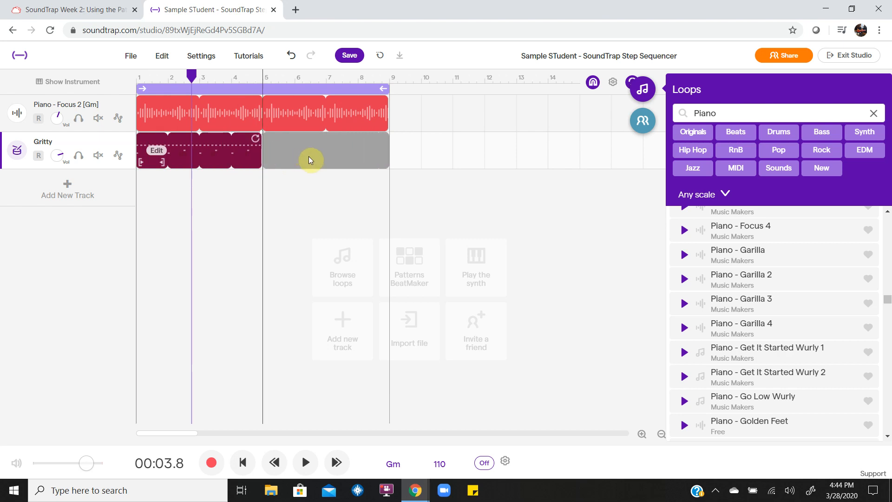
left_click_drag(309, 157, 309, 157)
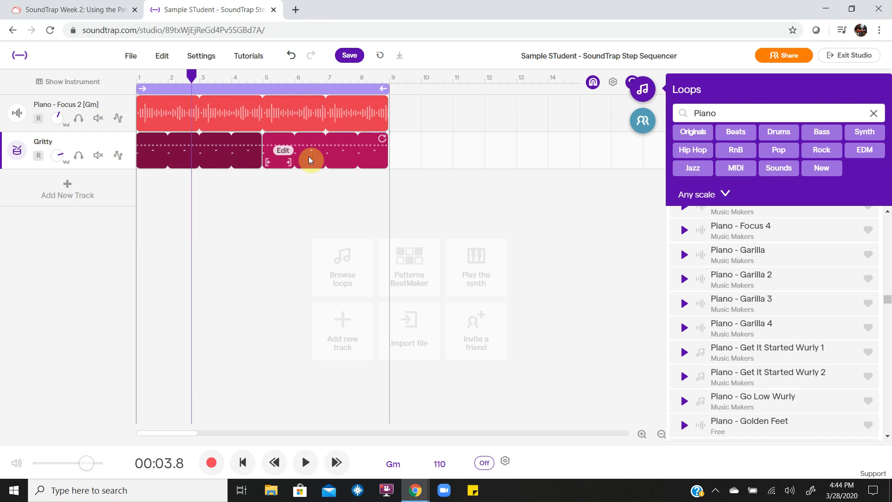
left_click(316, 152)
In the second clip's pattern, add new rows, set one to Ride (Bell), and test bell hits.
double_click(311, 157)
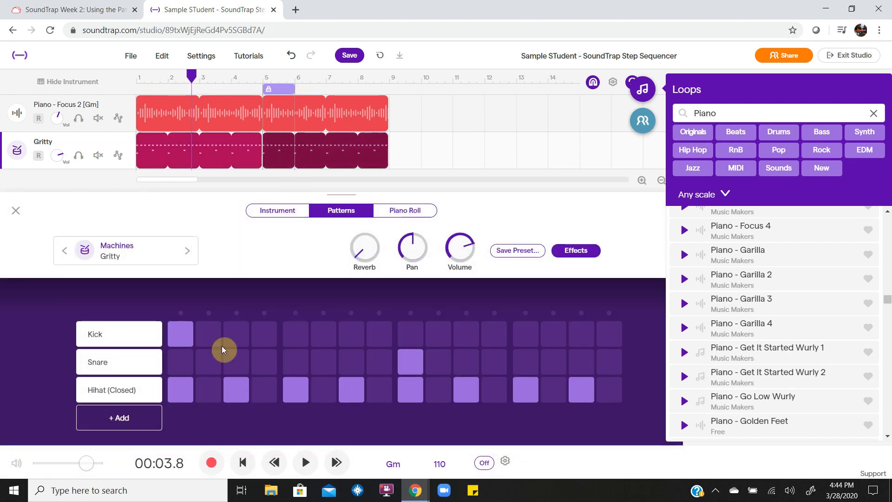
left_click(130, 420)
left_click(100, 418)
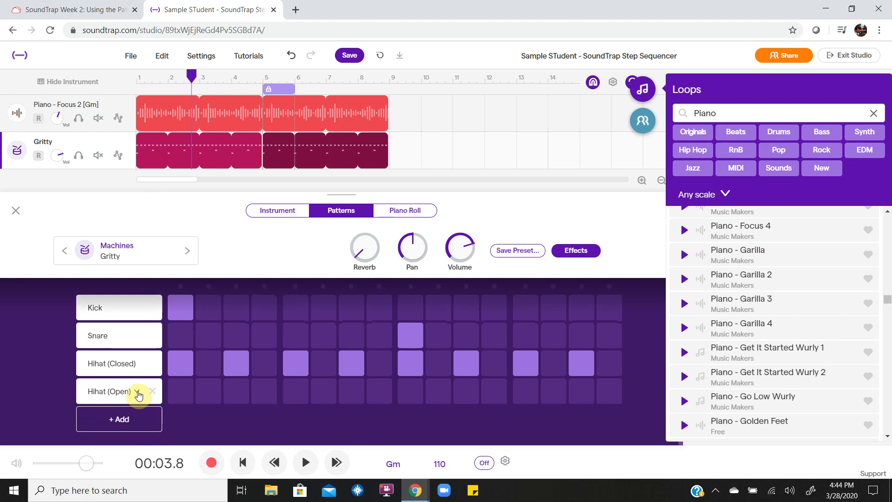
left_click(139, 393)
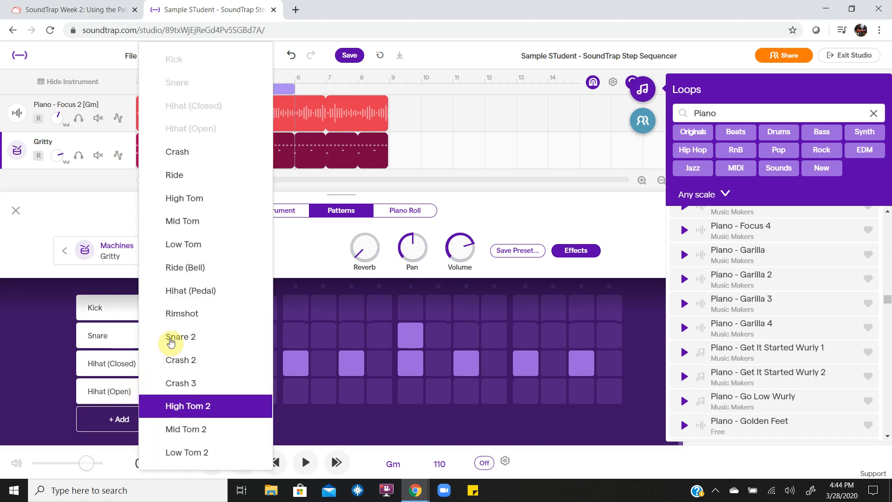
left_click(176, 267)
key("space")
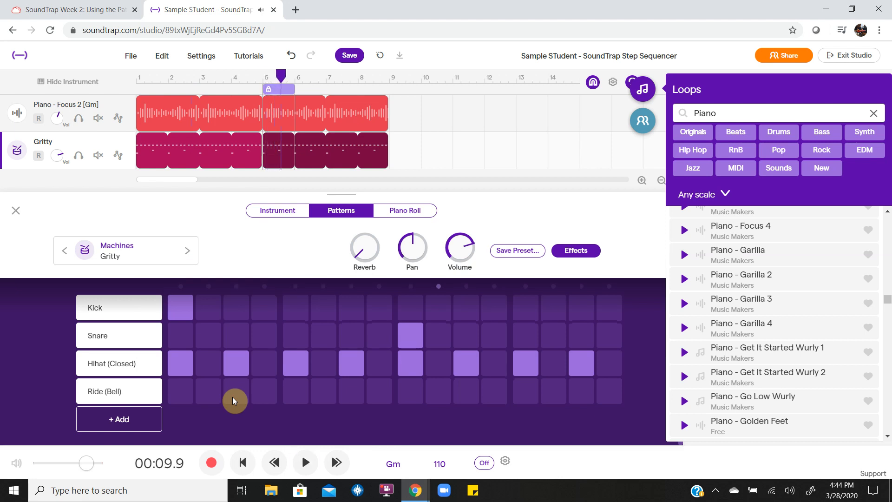
left_click(232, 394)
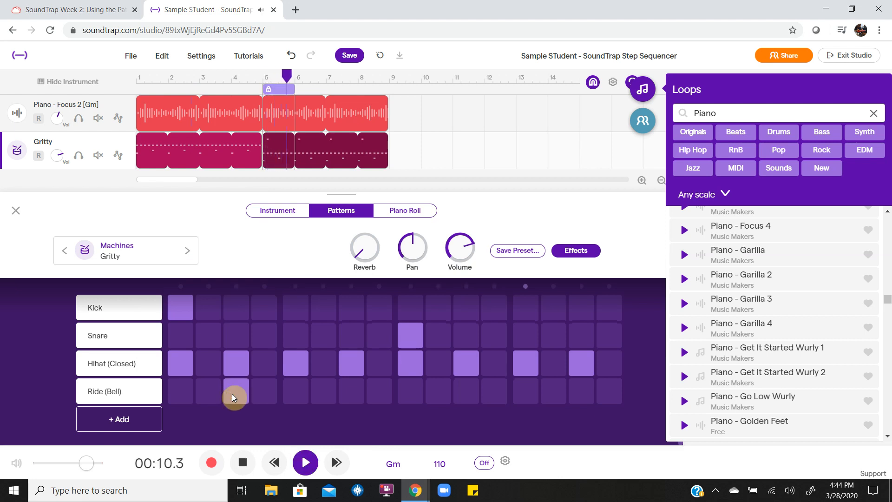
key("space")
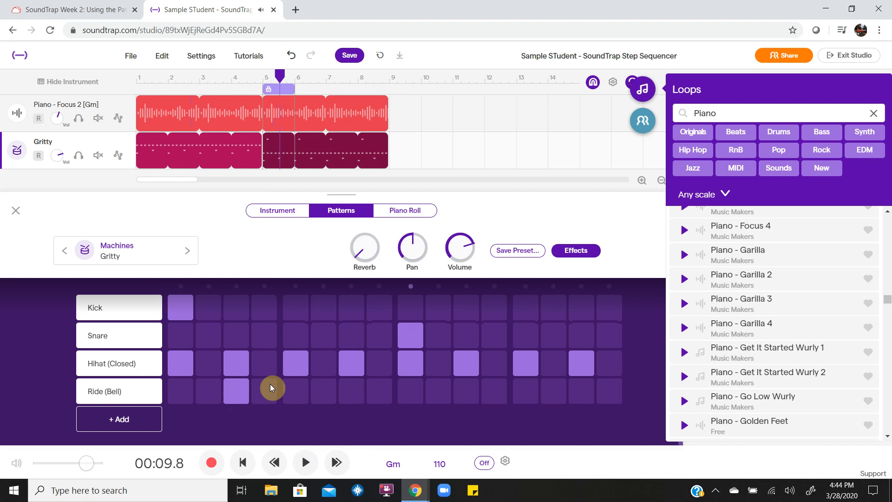
key("space")
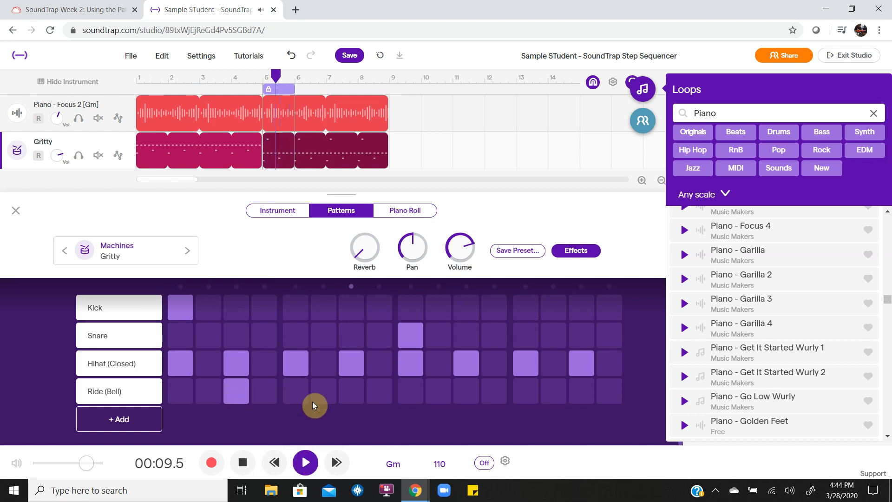
left_click(345, 394)
left_click(241, 389)
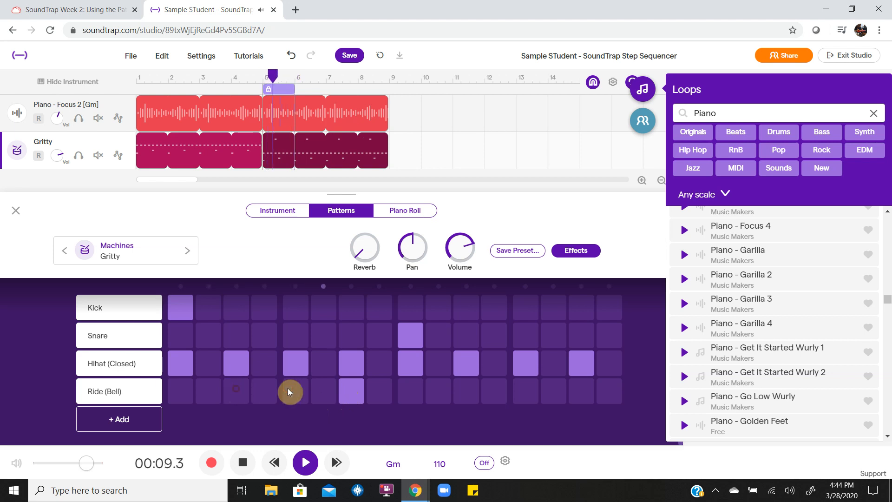
left_click(353, 392)
key("space")
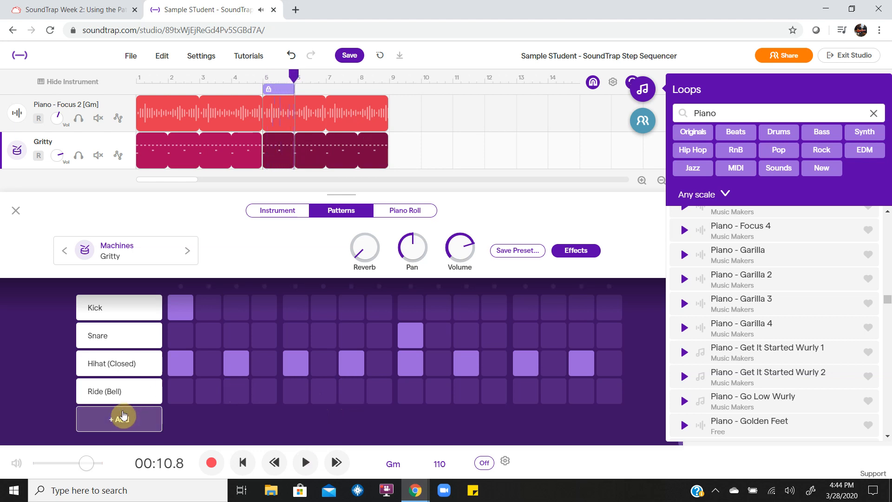
Change the fourth row to Ride with hits on steps 3, 7, 11 and 15, then close the editor.
left_click(126, 392)
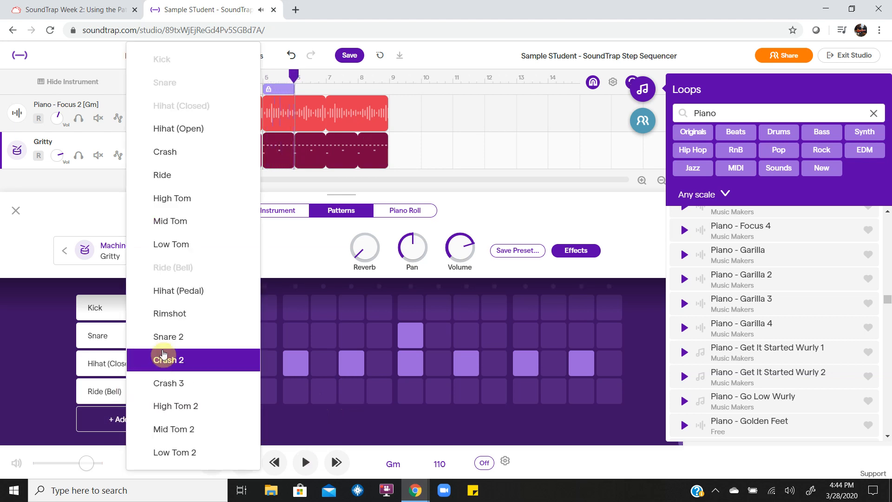
left_click(198, 187)
left_click(235, 400)
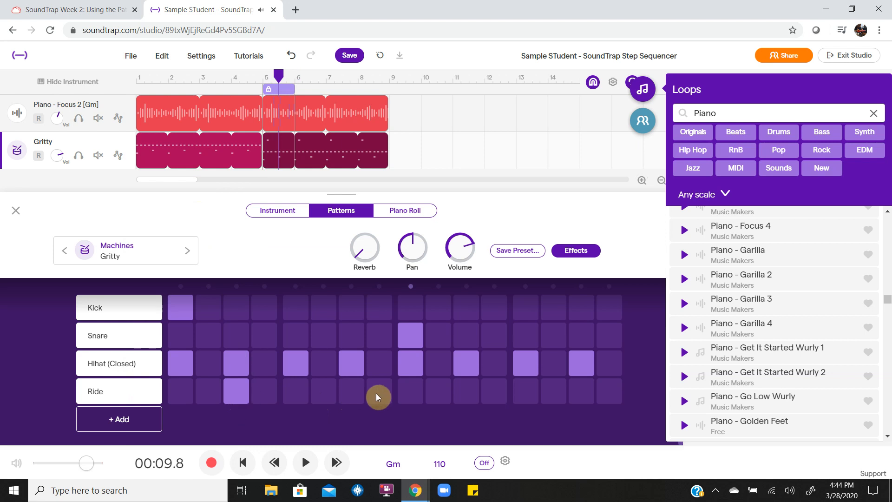
left_click(462, 402)
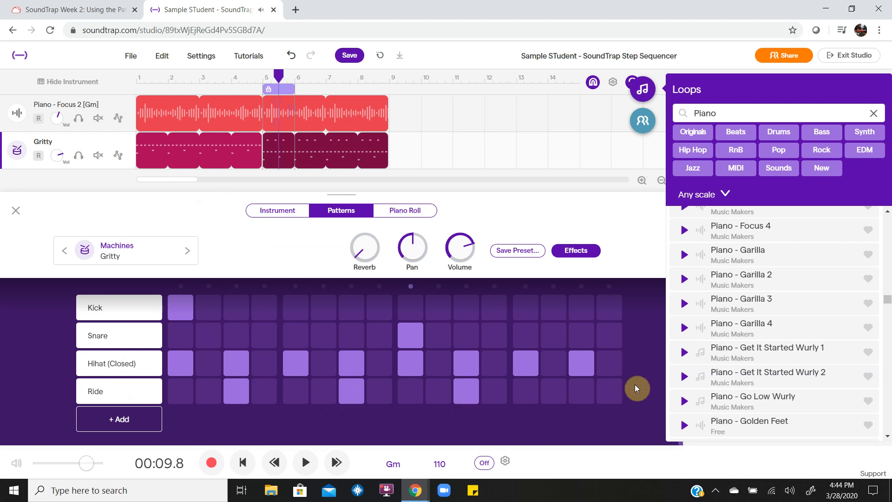
left_click(586, 395)
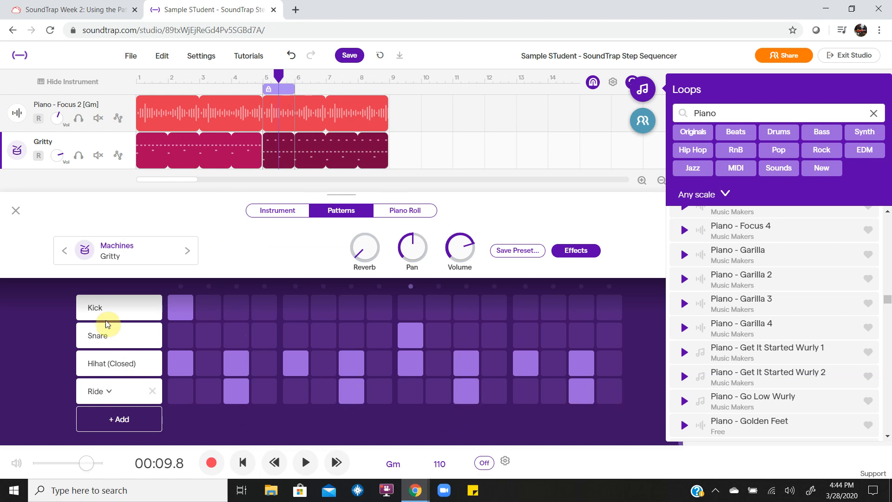
key("space")
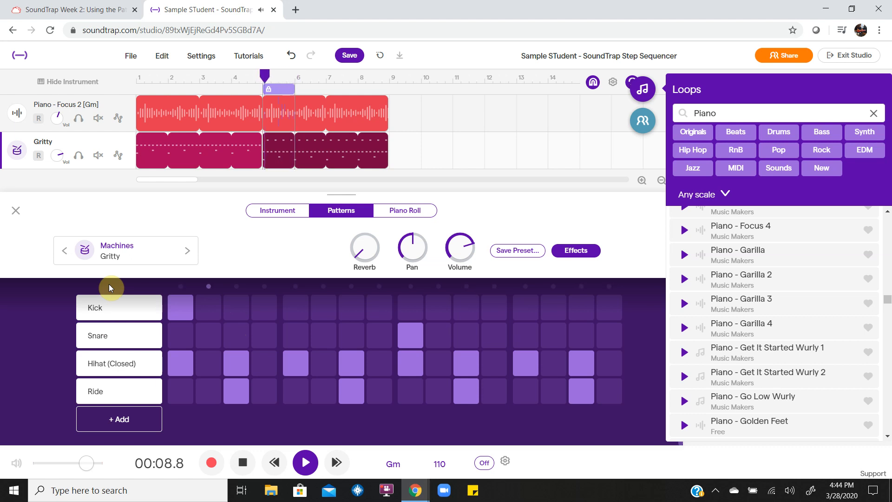
left_click(19, 213)
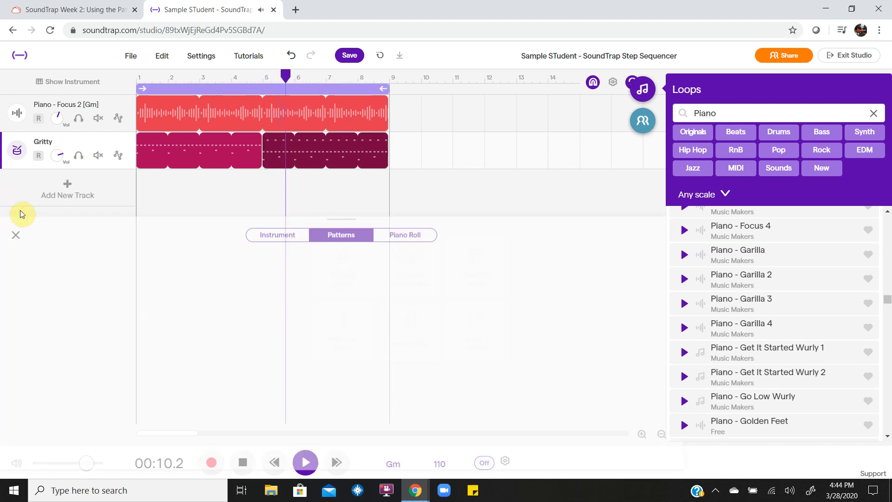
Stop playback, save the project, and return to the song's beginning.
key("space")
left_click(350, 55)
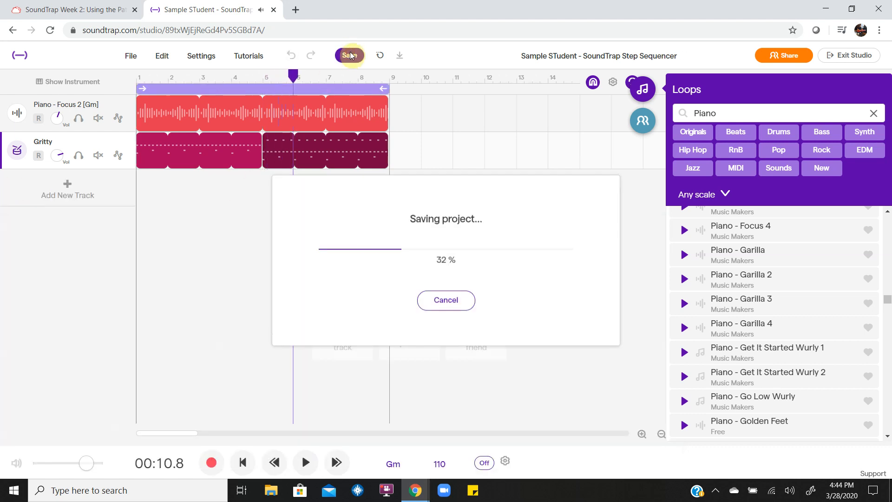
key("Left")
key("Home")
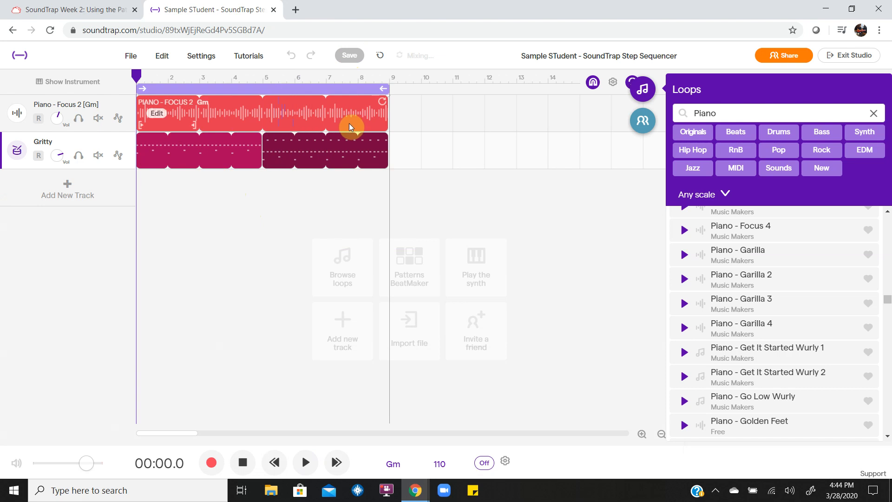
Inspect both Gritty clip patterns, then play the song from the start.
double_click(181, 153)
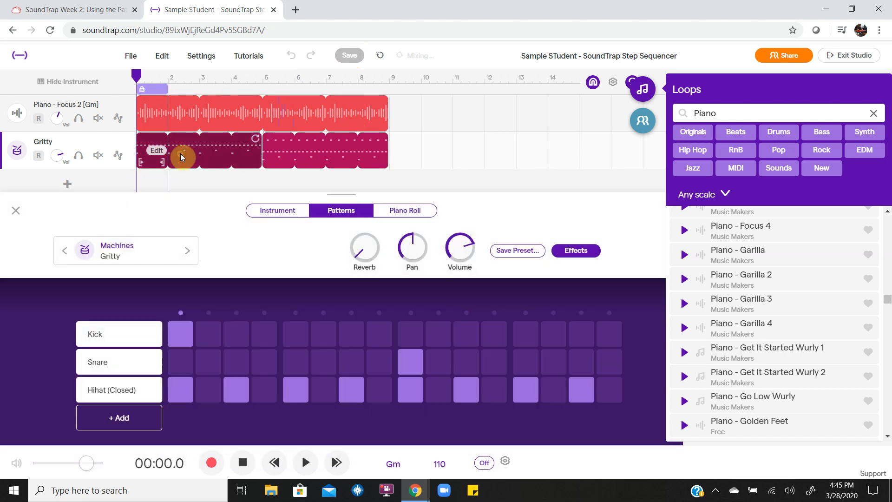
left_click(14, 212)
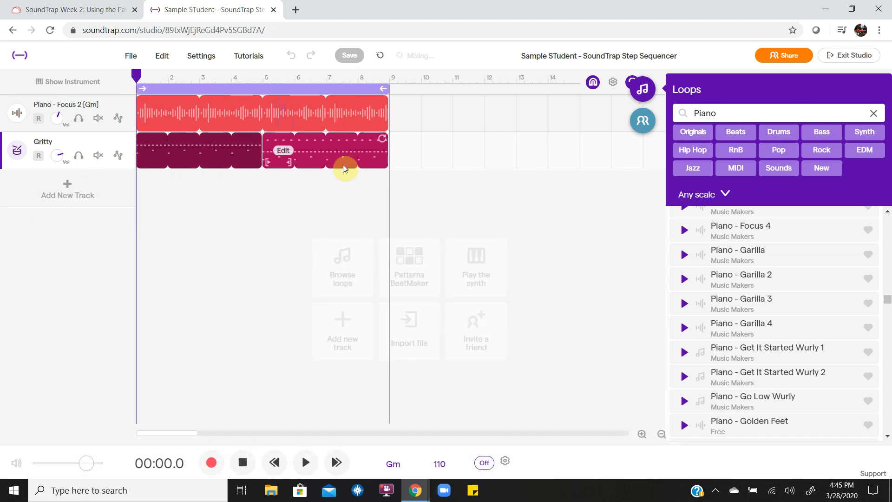
double_click(311, 157)
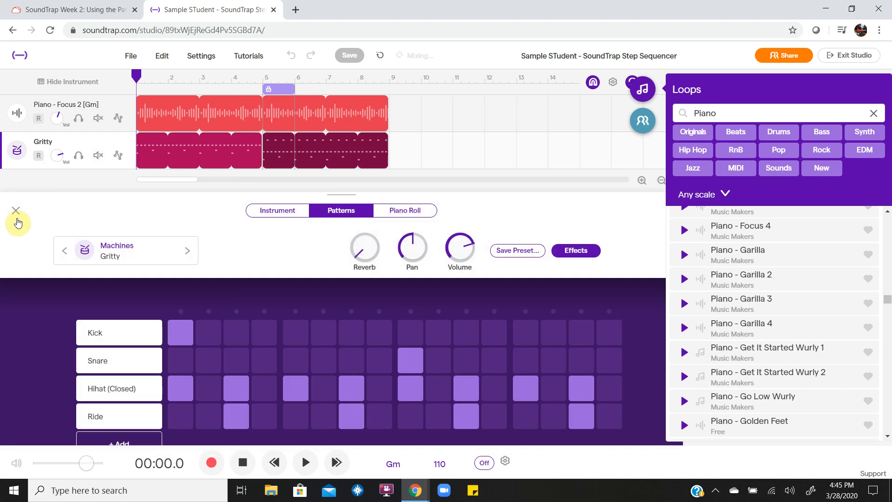
left_click(16, 214)
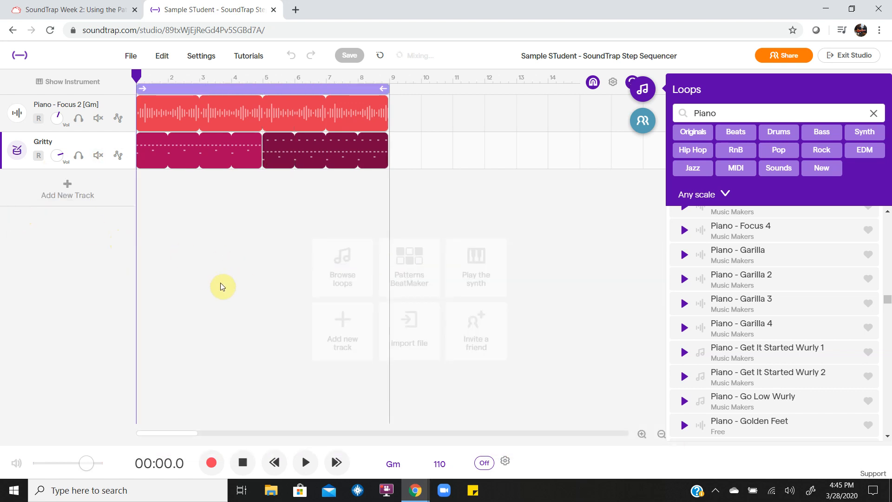
key("space")
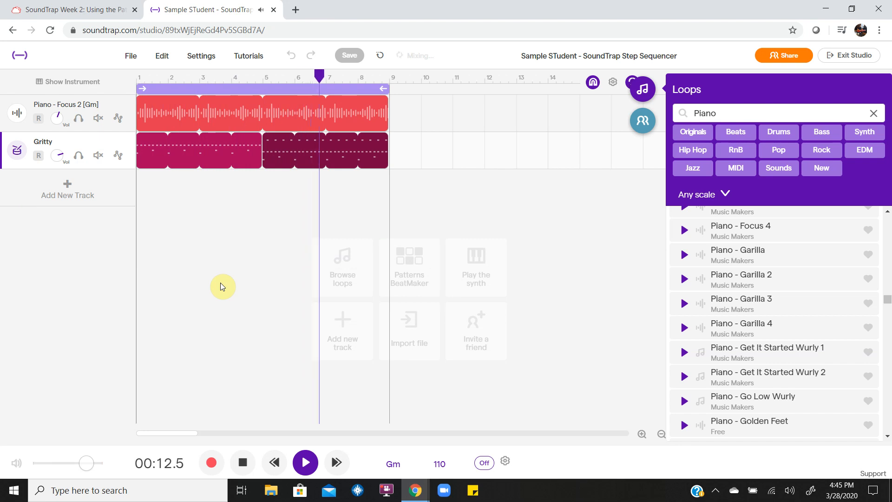
Stop playback at 00:14.4 and hide the Loops browser so the tracks fill the window.
key("space")
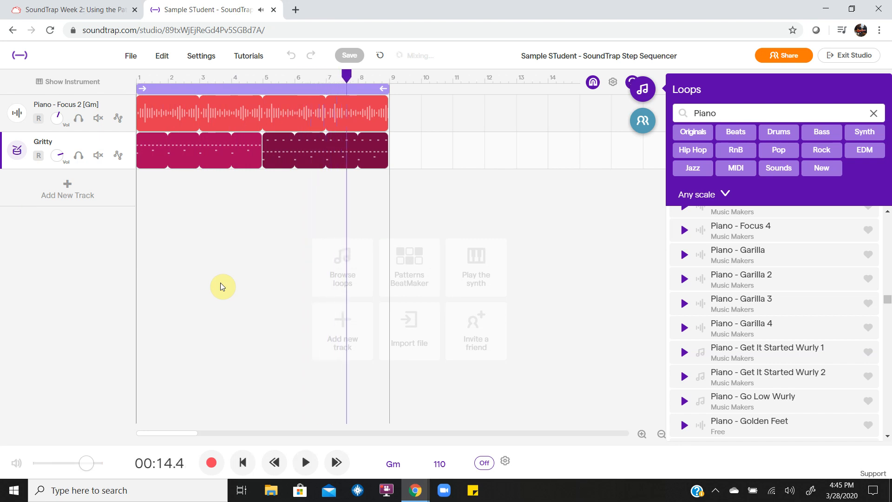
left_click(295, 149)
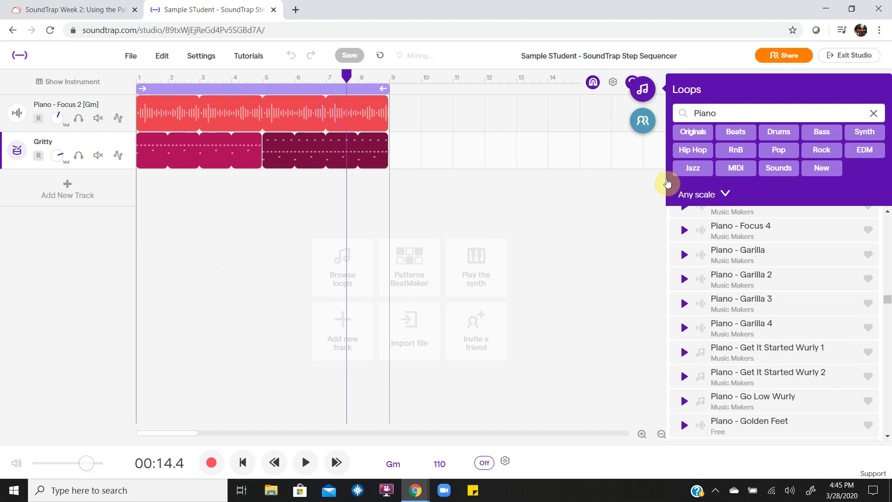
left_click(645, 88)
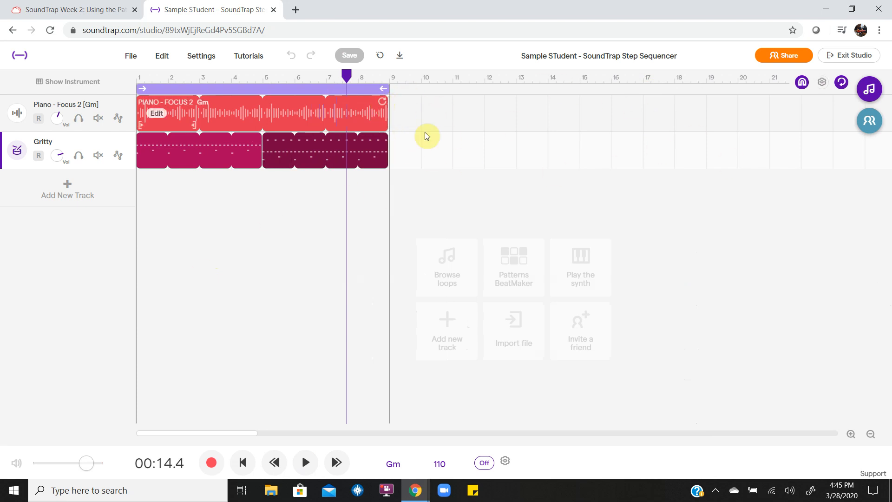
left_click(304, 149)
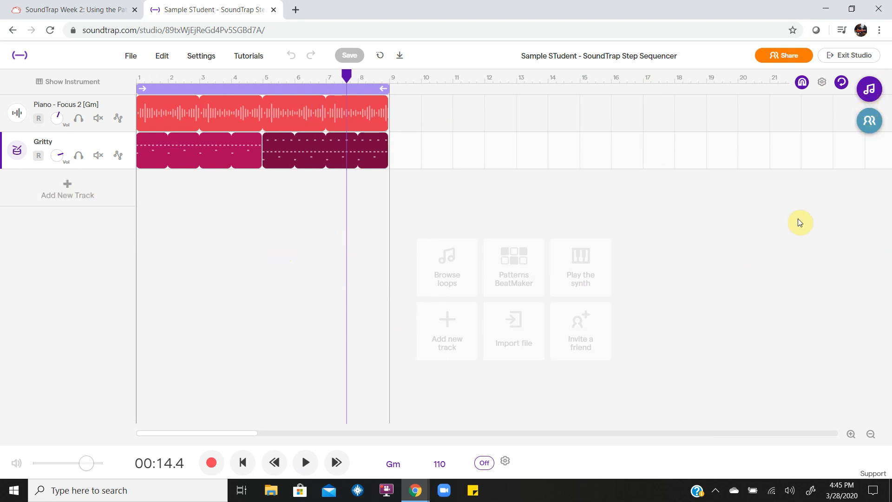
Invite a collaborator by name to the project from the Collaborators panel.
left_click(867, 128)
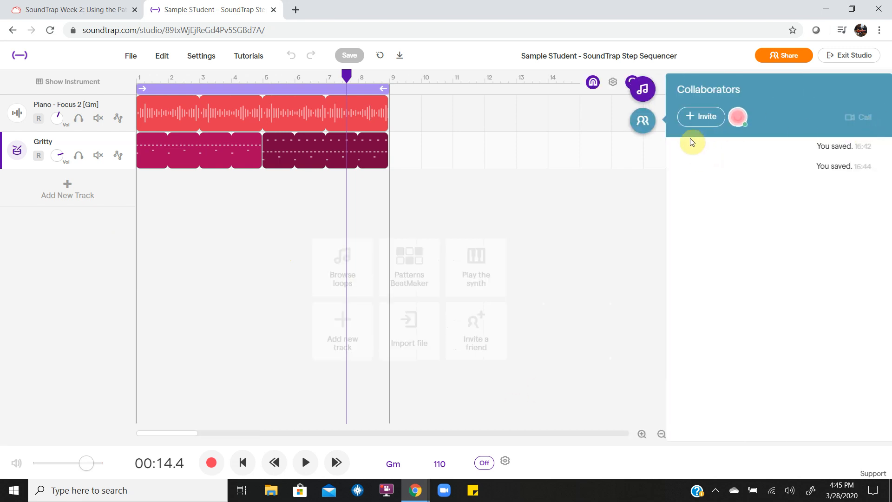
left_click(701, 115)
type("adam")
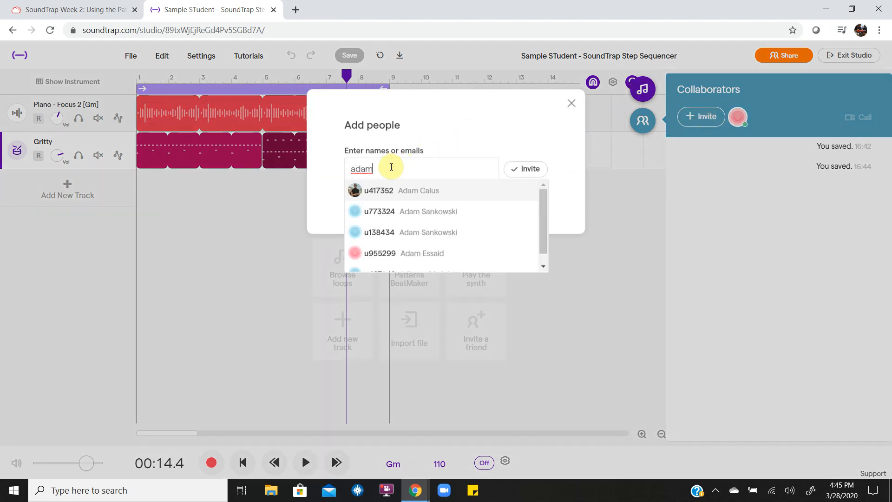
left_click(401, 193)
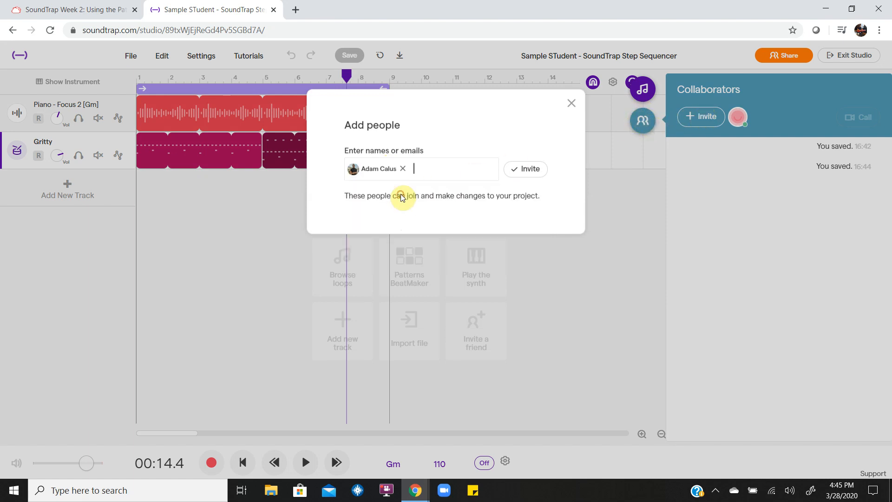
left_click(530, 170)
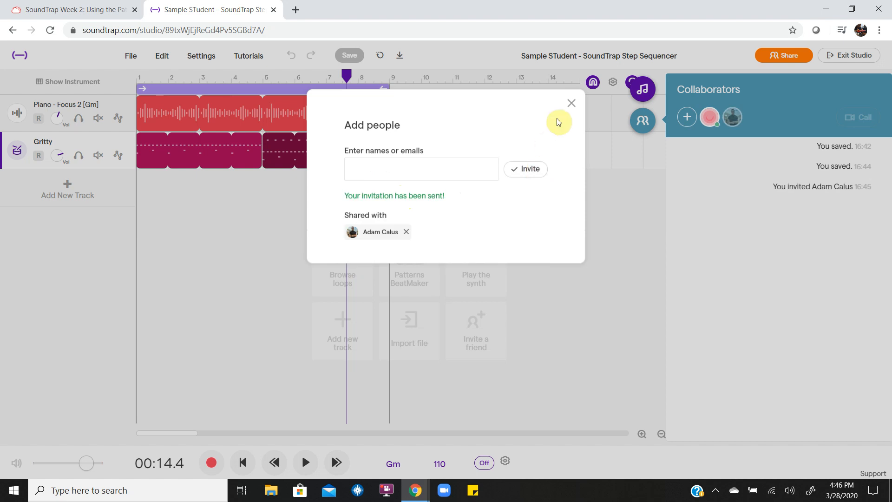
left_click(571, 102)
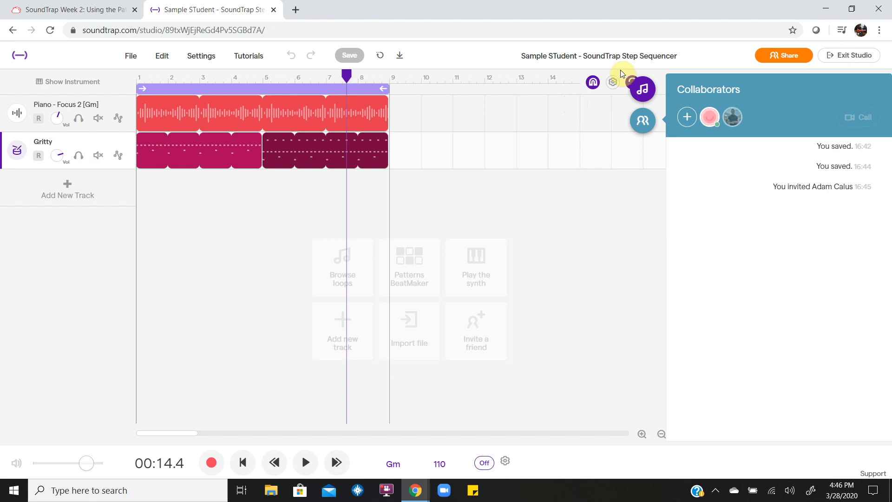
Close the collaborators panel, recheck it, and close it again.
left_click(643, 121)
left_click(870, 130)
left_click(638, 129)
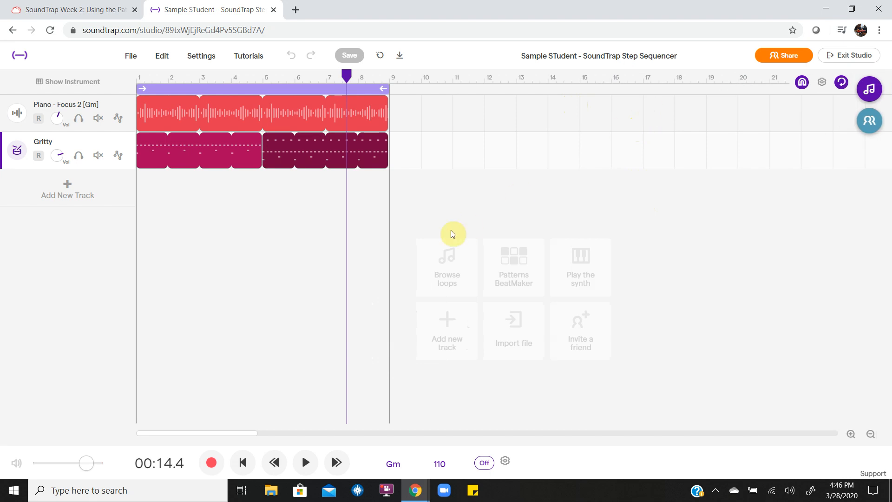